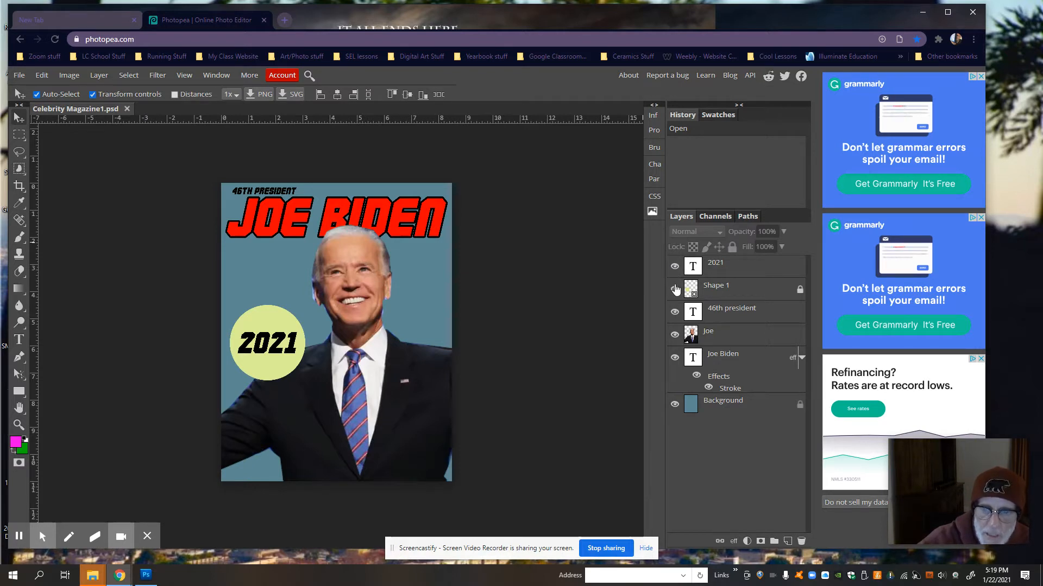
Step: Hide the Joe Biden title, 46th president, Shape 1 and 2021 layers
left_click(674, 357)
left_click(674, 312)
left_click(674, 289)
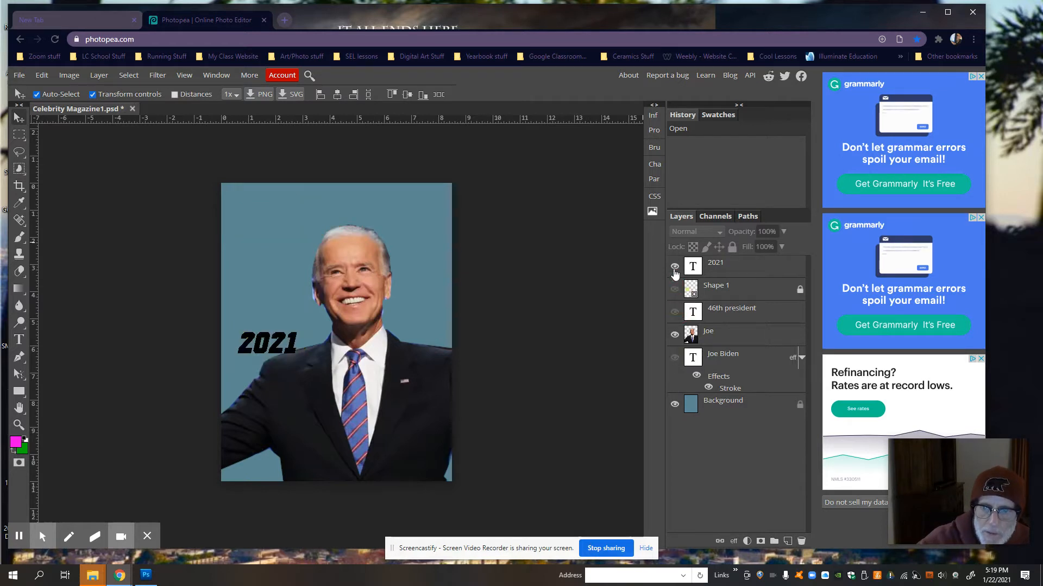
left_click(674, 266)
left_click(674, 311)
left_click(674, 312)
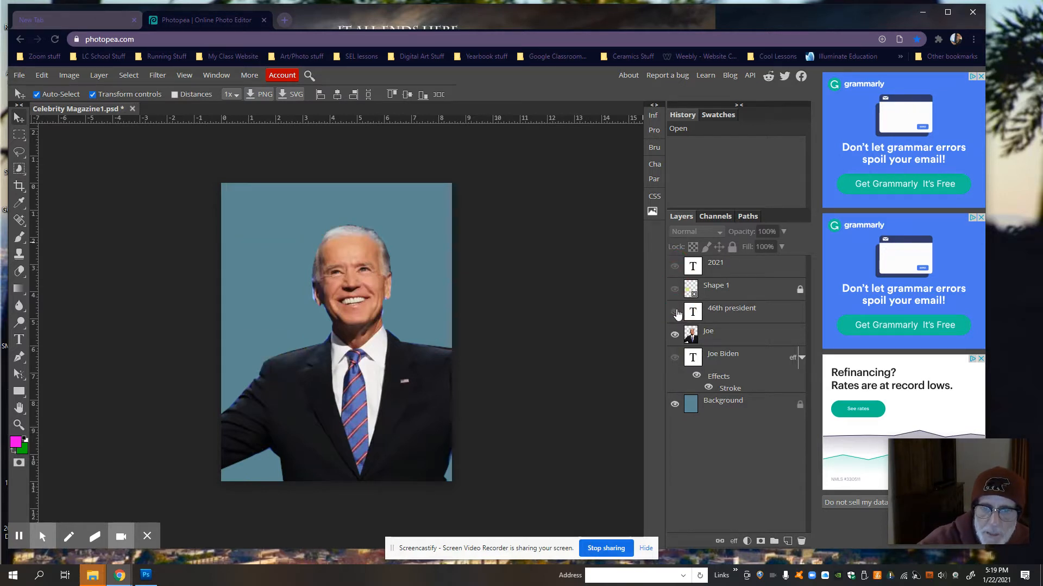
Step: Show the Joe Biden title layer and toggle its stroke effect off and on
left_click(675, 358)
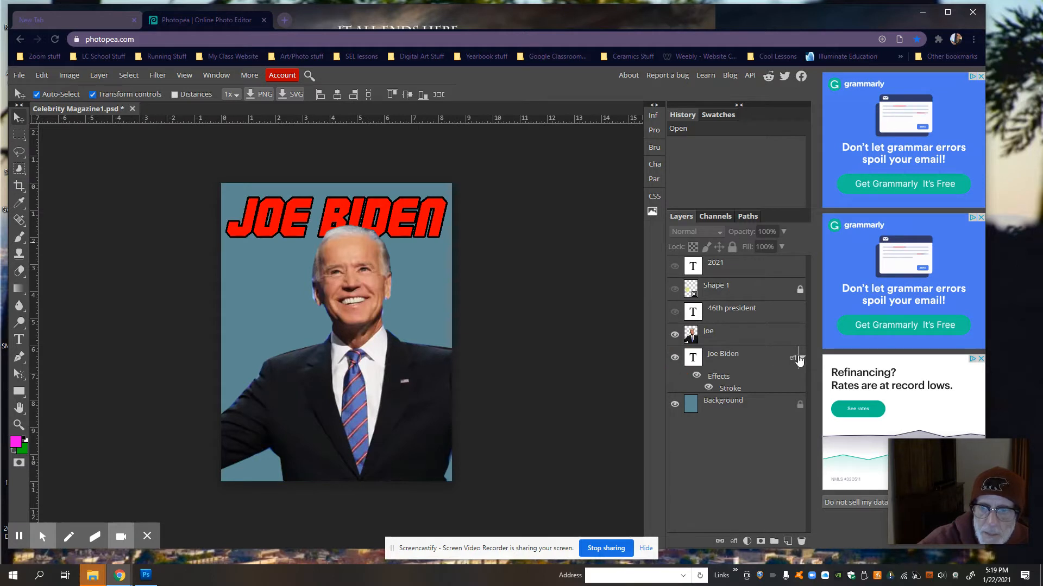
left_click(705, 388)
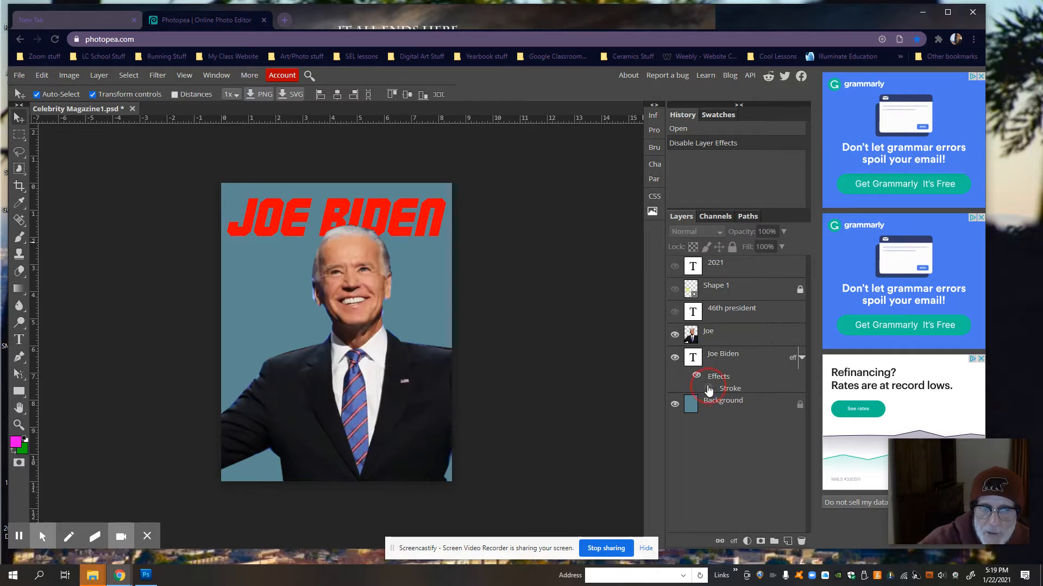
left_click(708, 388)
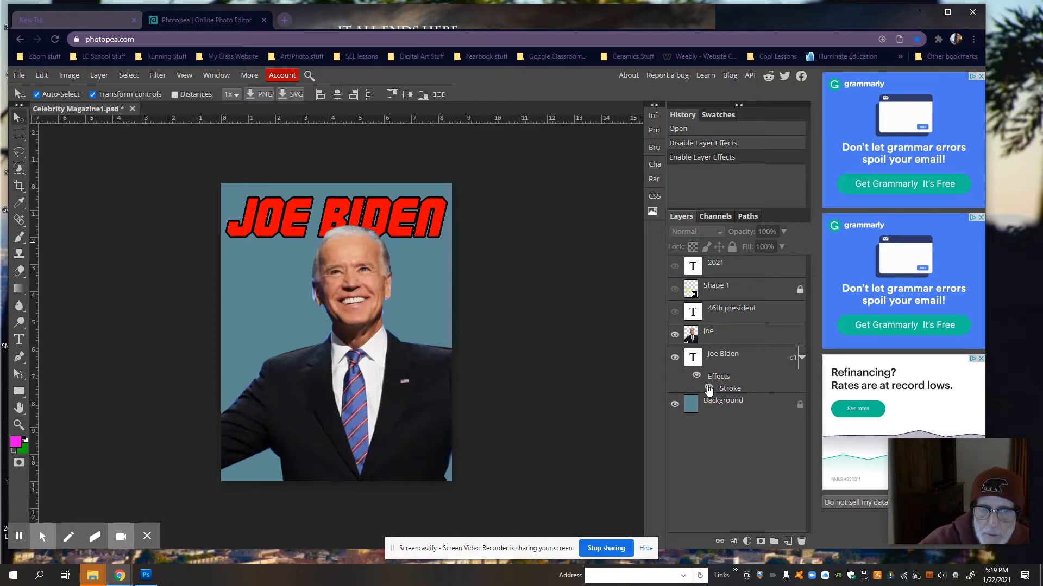
Step: Show the 46th president text, the Shape 1 circle and the 2021 text layers again
left_click(674, 312)
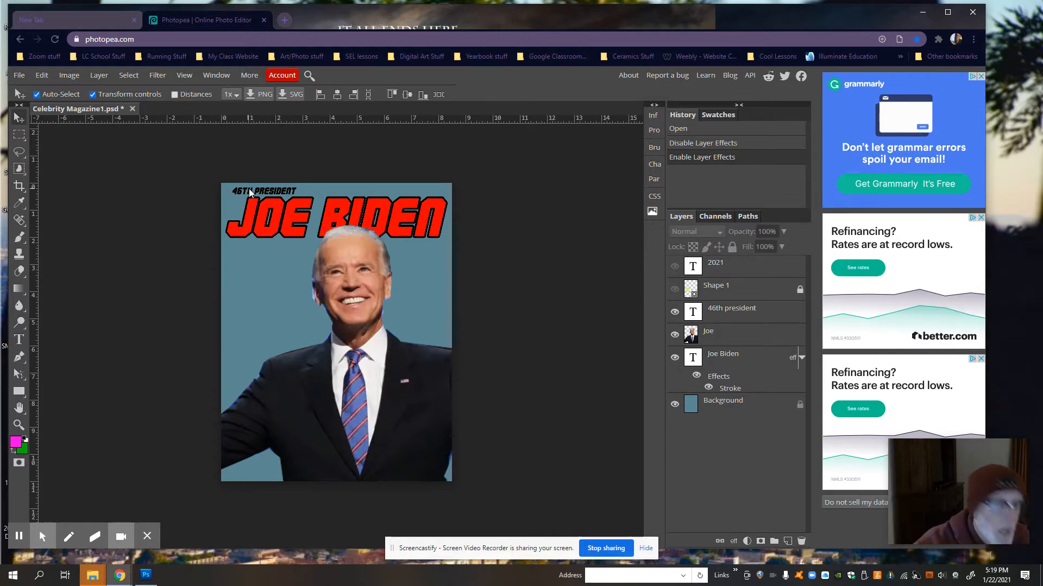
scroll(252, 185, "up", 5)
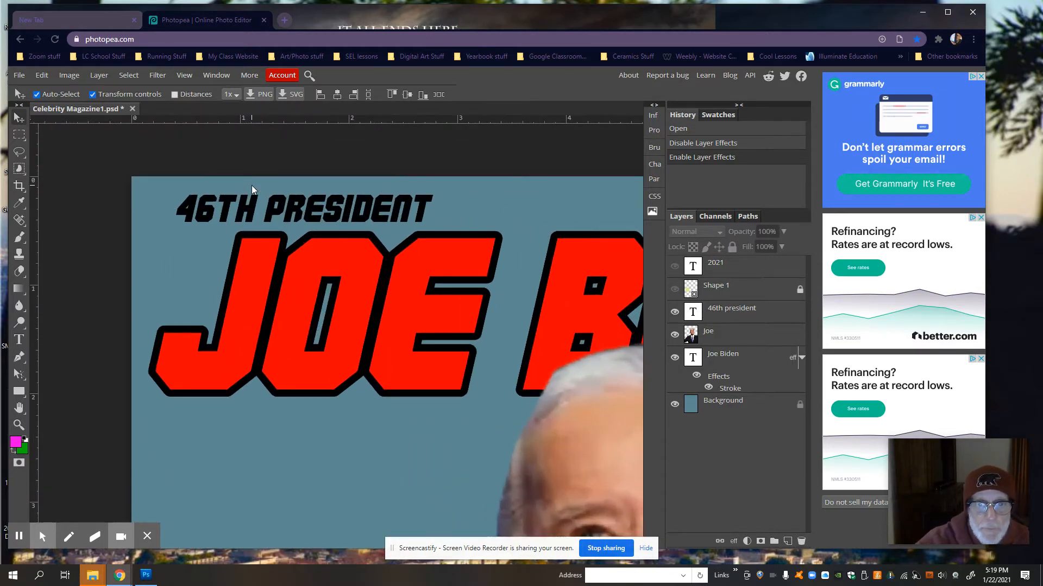
scroll(252, 185, "down", 4)
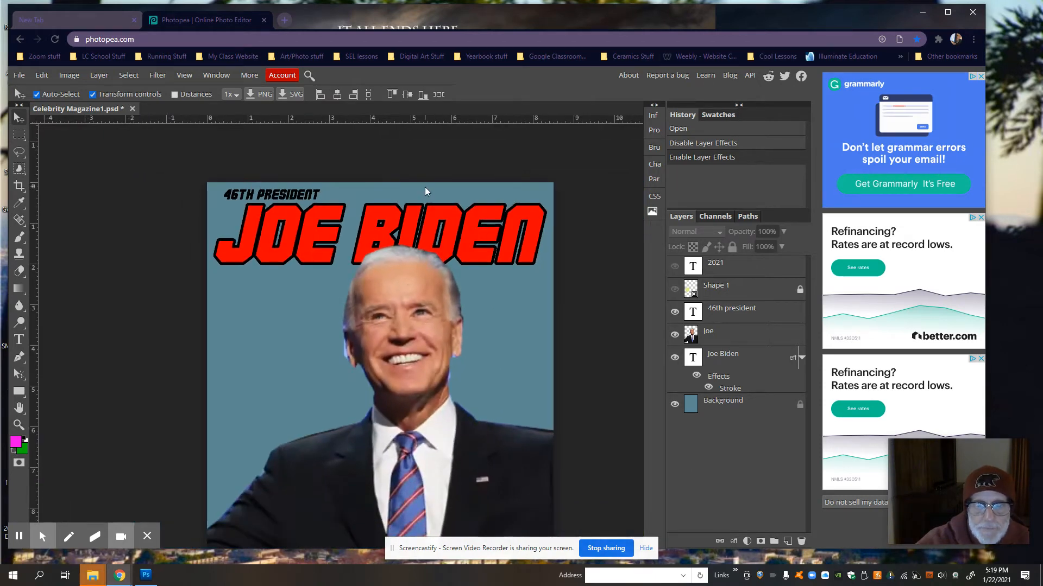
scroll(424, 190, "down", 2)
scroll(424, 190, "up", 2)
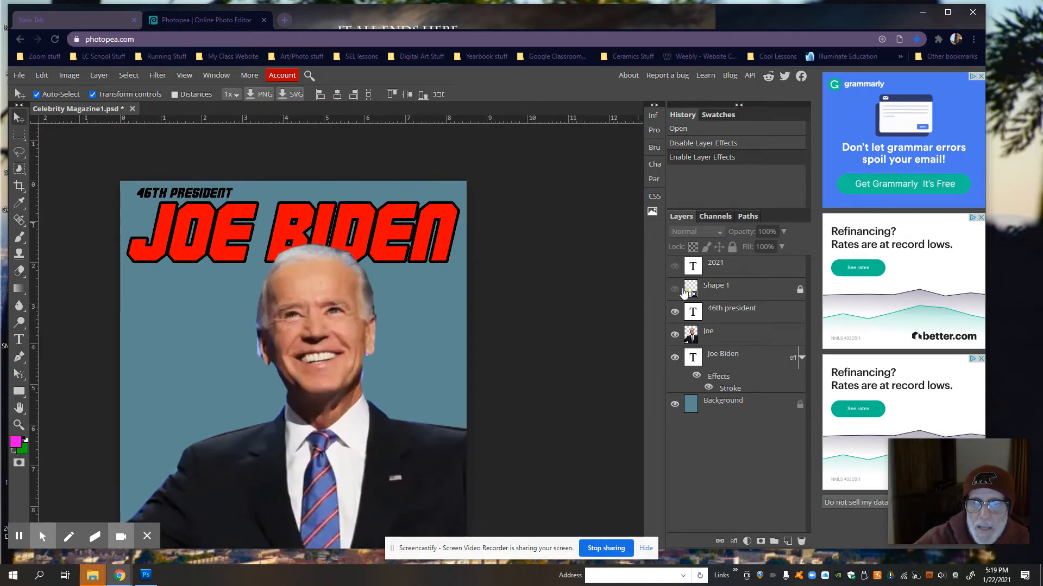
left_click(674, 291)
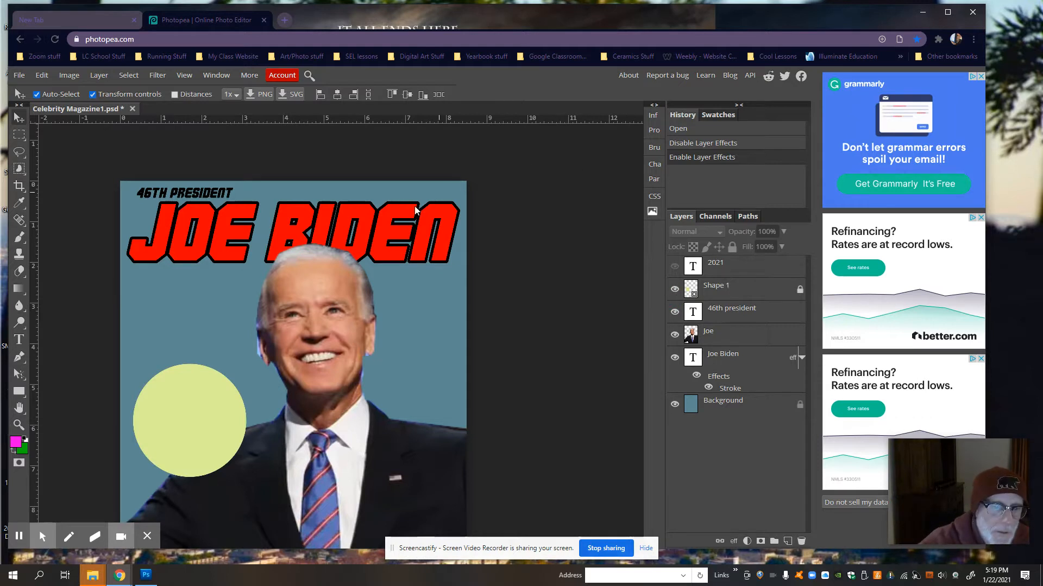
scroll(178, 408, "down", 1)
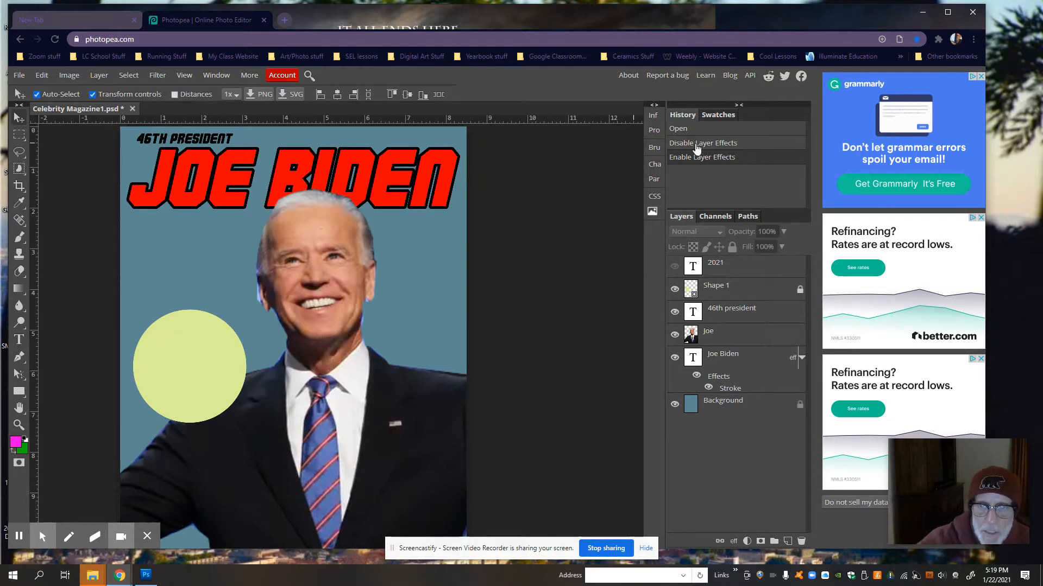
left_click(674, 267)
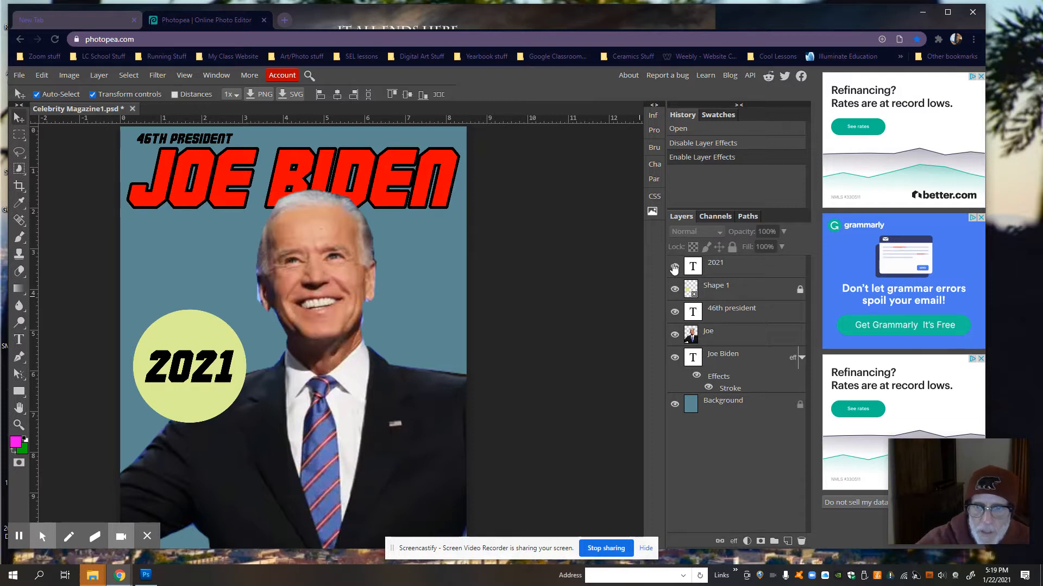
Step: Group the 2021 text layer and the Shape 1 circle layer into a folder
left_click(750, 265)
left_click(751, 292)
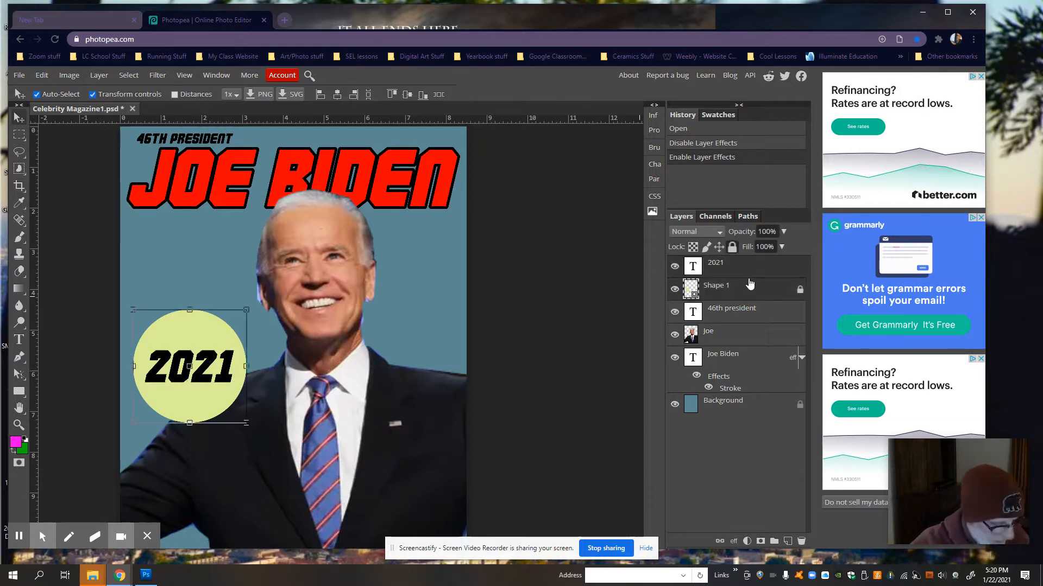
key("ctrl+g")
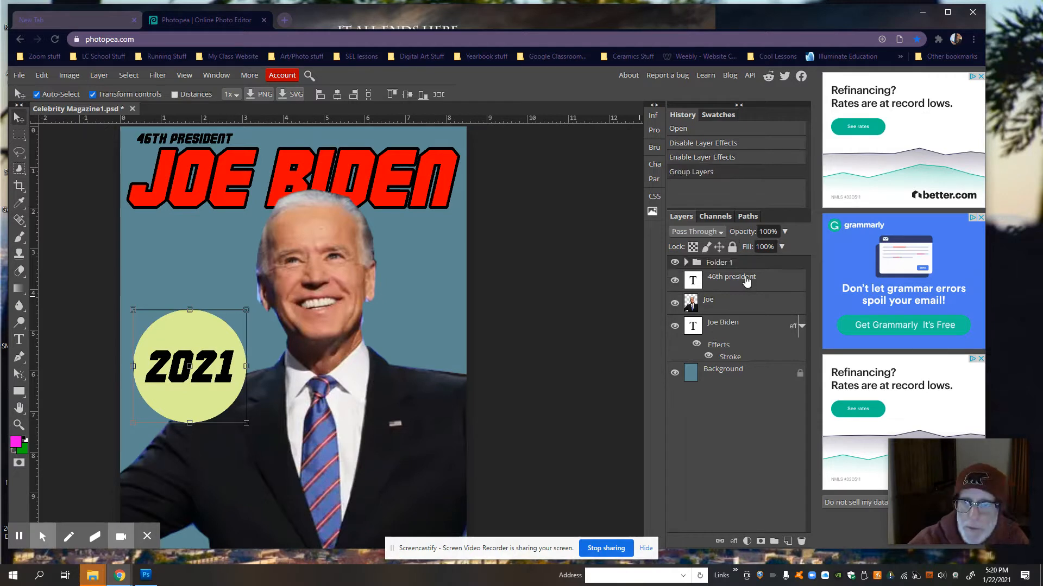
Step: Hide the folder holding the 2021 circle and the 46th president text layer
left_click(675, 263)
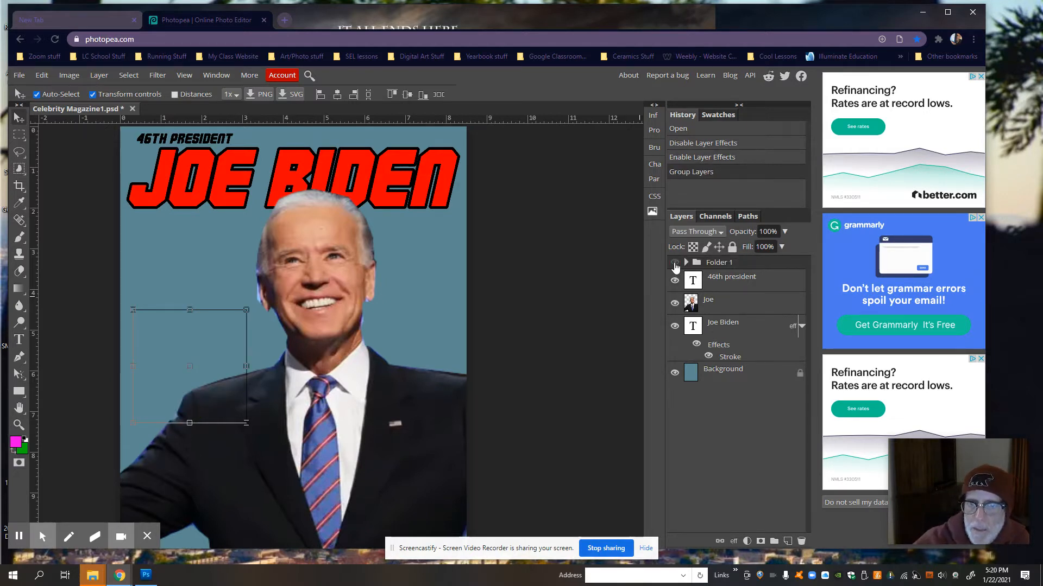
left_click(725, 278)
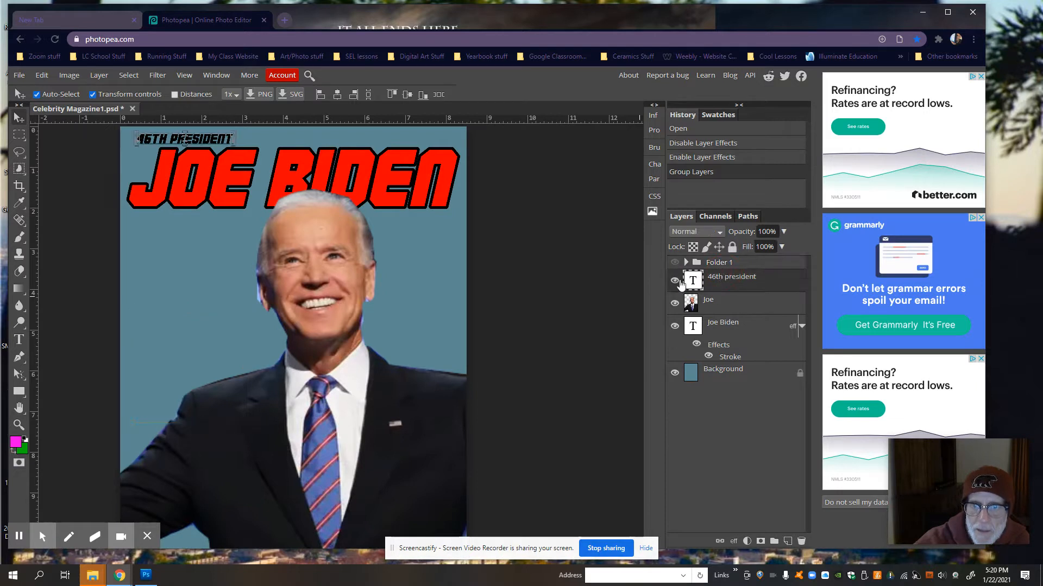
left_click(674, 281)
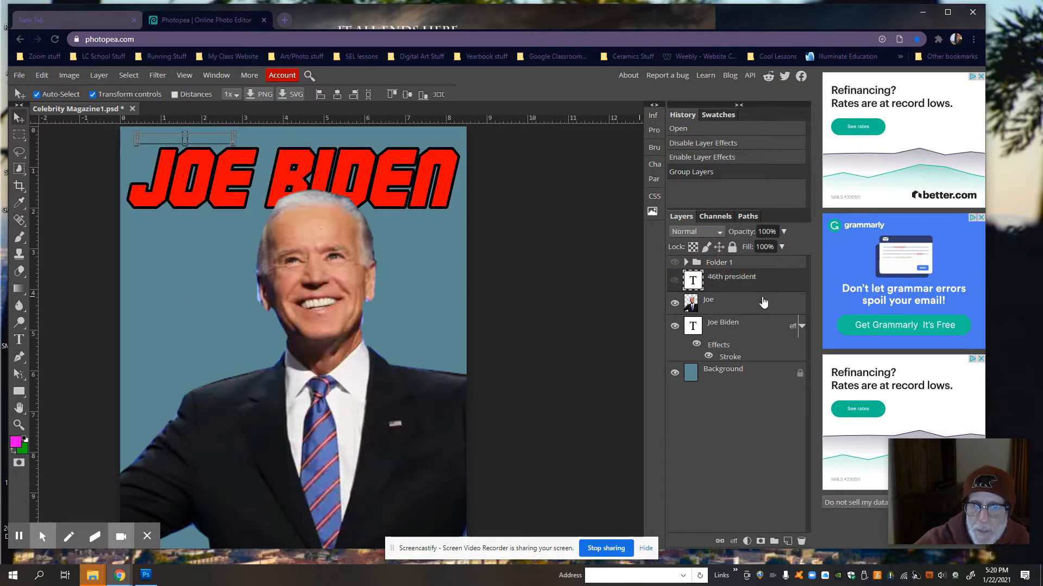
Step: Lock the hidden 46th president text layer and the folder with the 2021 circle
left_click(731, 248)
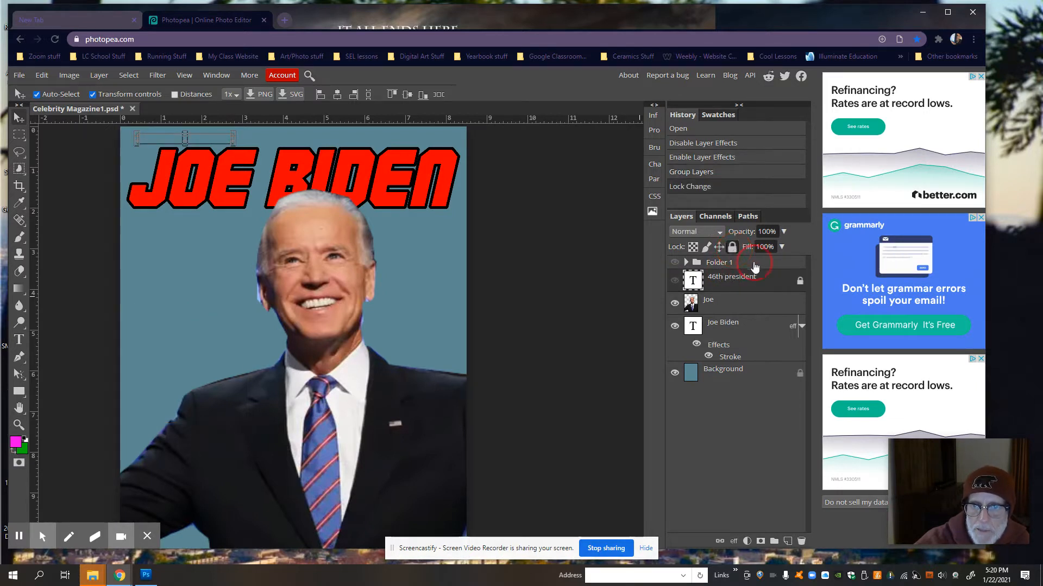
left_click(754, 265)
left_click(732, 248)
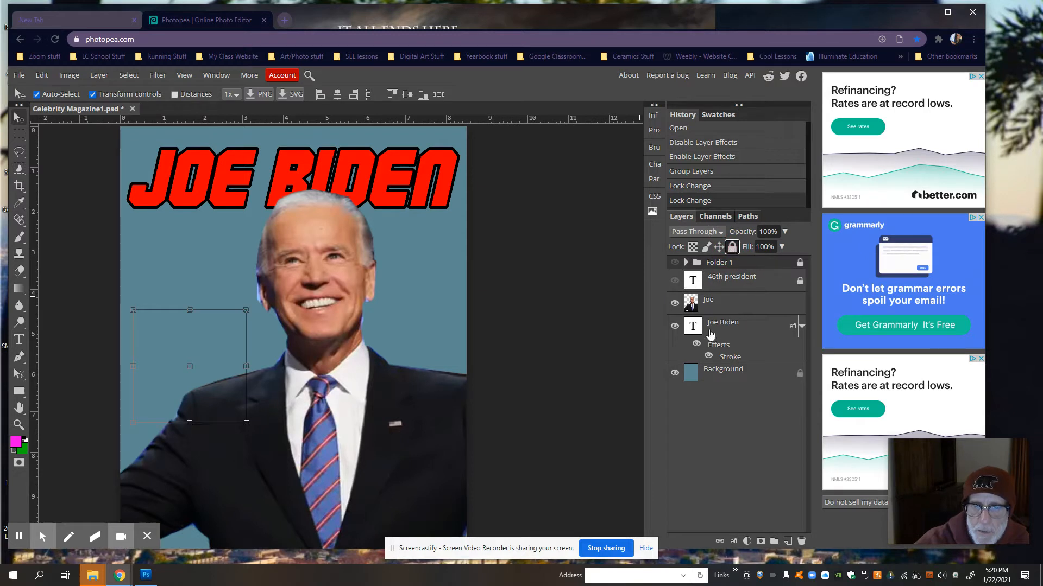
Step: Turn off the transform controls and delete the stroke effect from the Joe Biden title layer
left_click(92, 95)
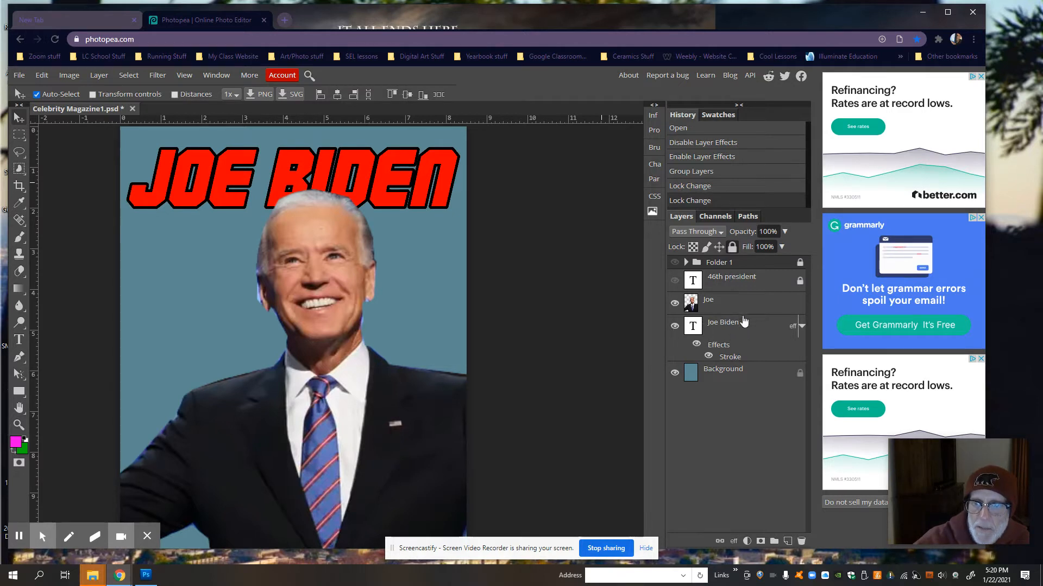
left_click(713, 336)
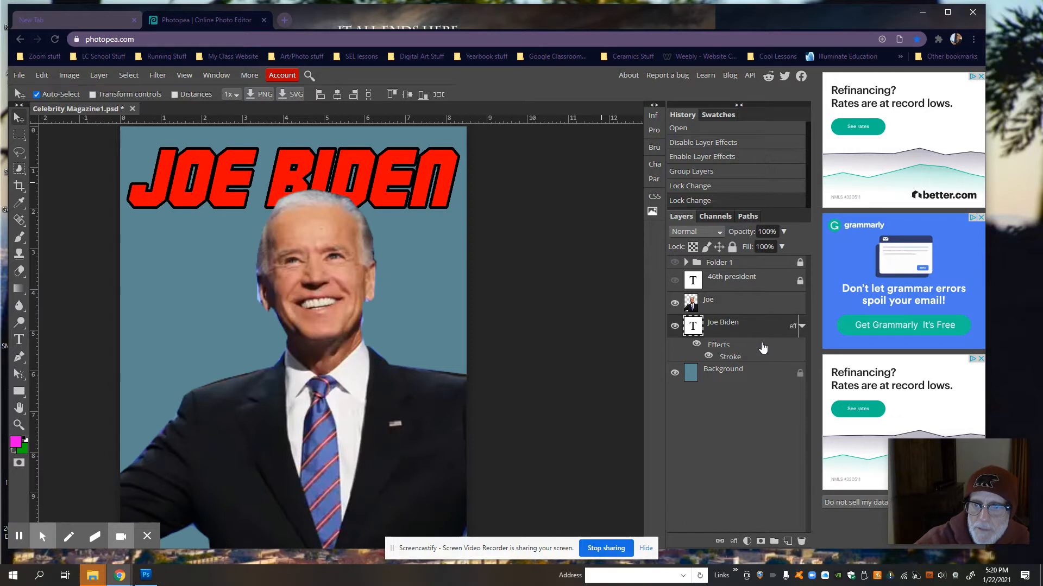
mouse_move(763, 348)
left_mouse_down()
mouse_move(805, 508)
mouse_move(802, 543)
left_mouse_up()
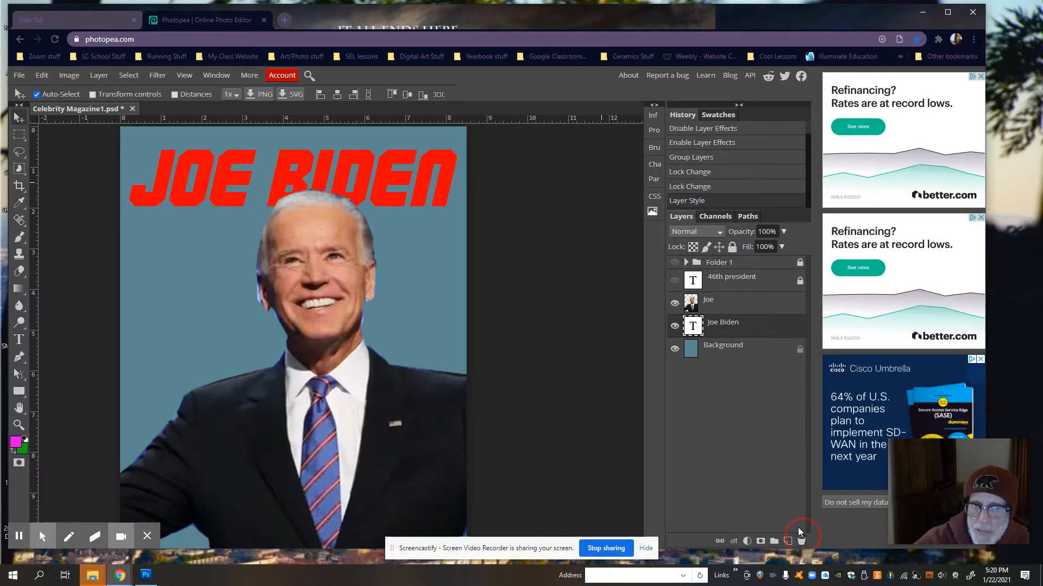
left_click(454, 182)
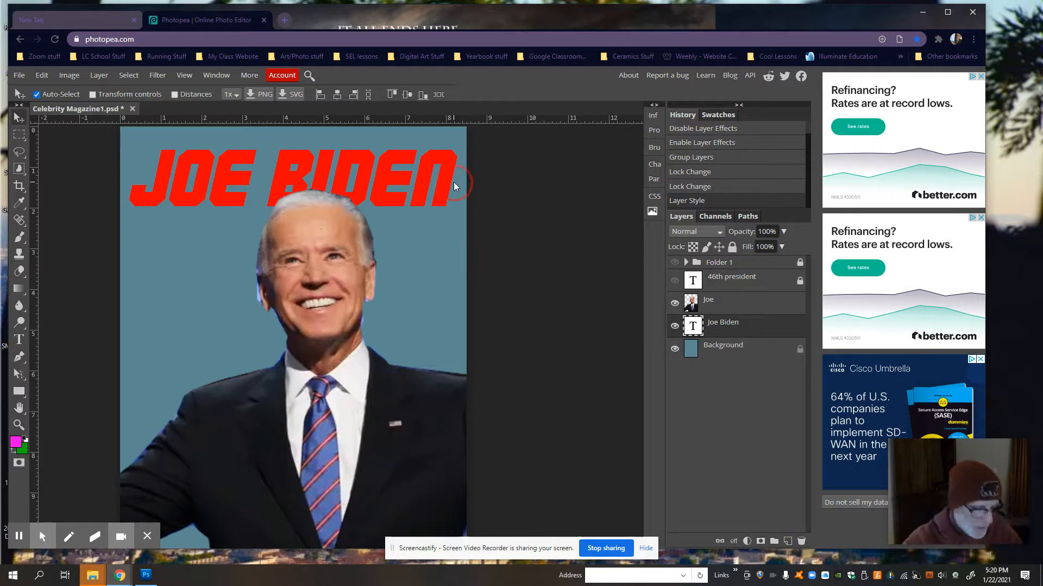
key("ctrl+minus")
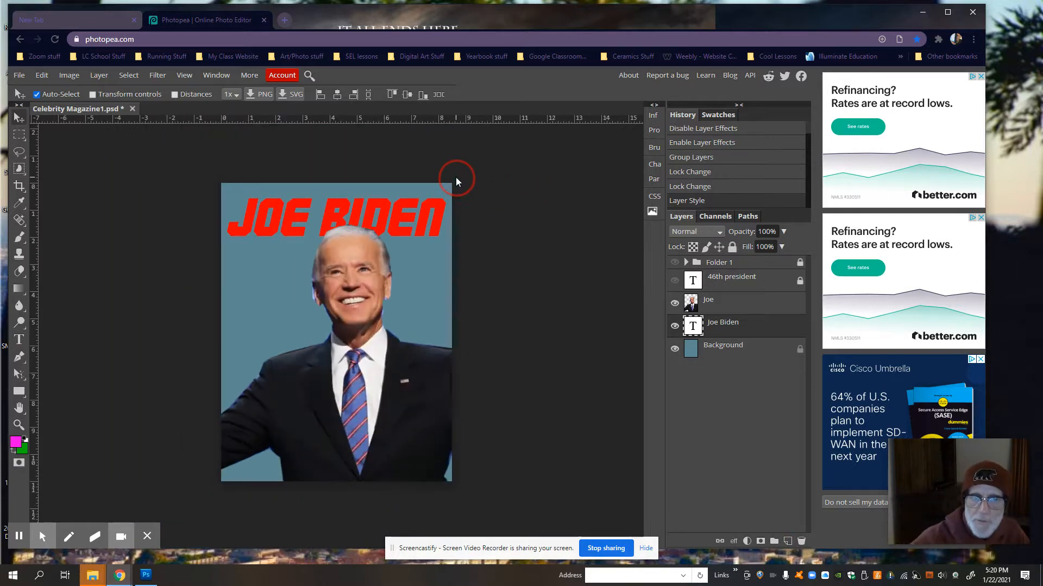
Step: Open the Joe Biden title text for editing to examine its type and colour options, and close the edit
left_click(744, 326)
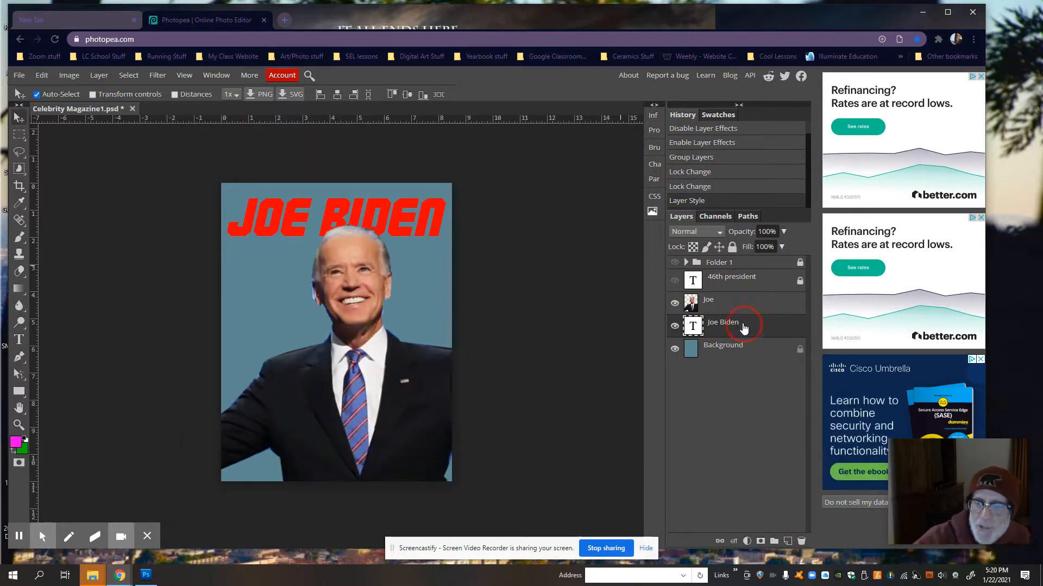
left_click(780, 326)
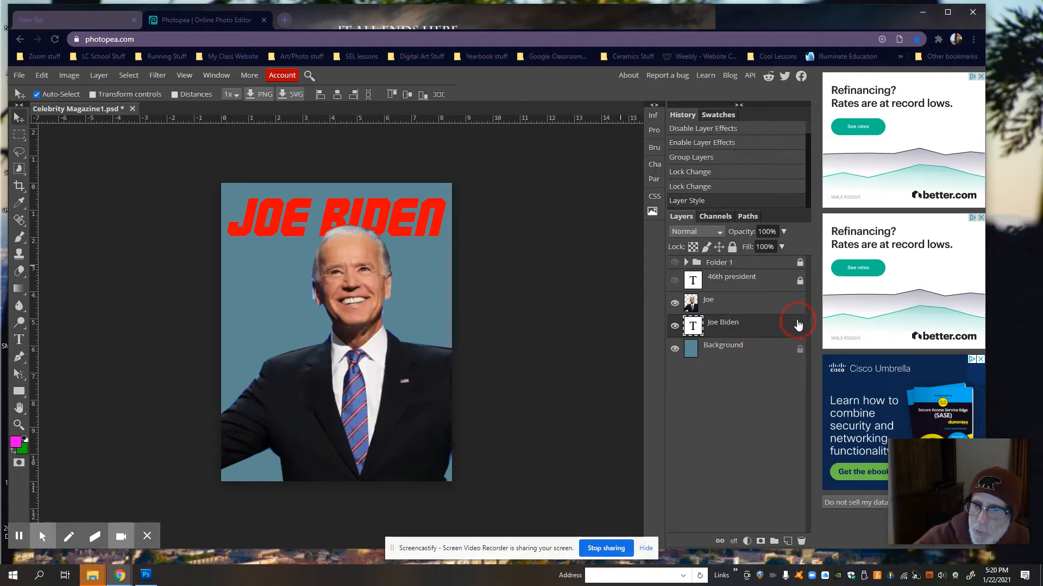
double_click(693, 326)
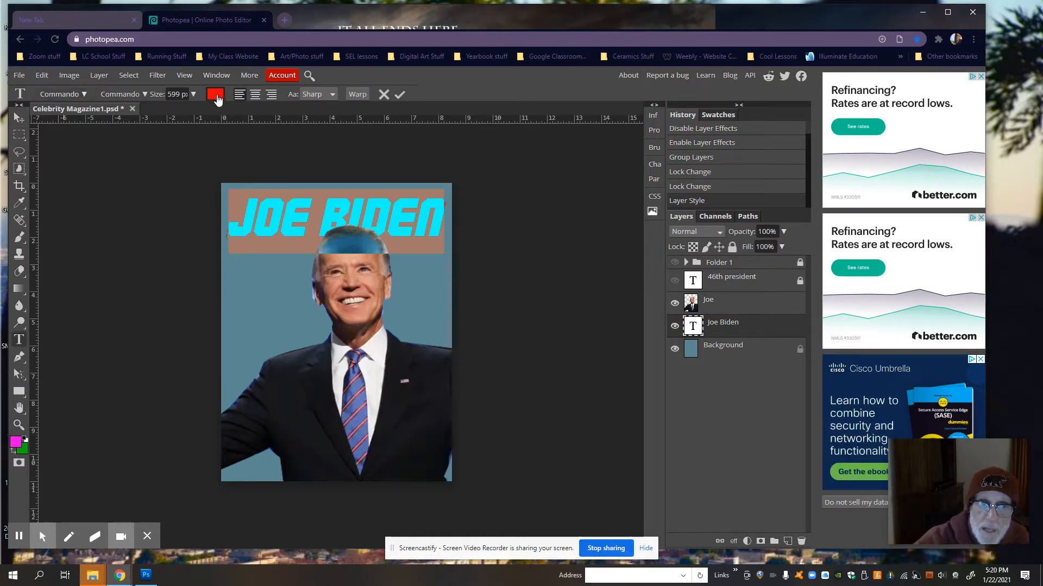
left_click(752, 330)
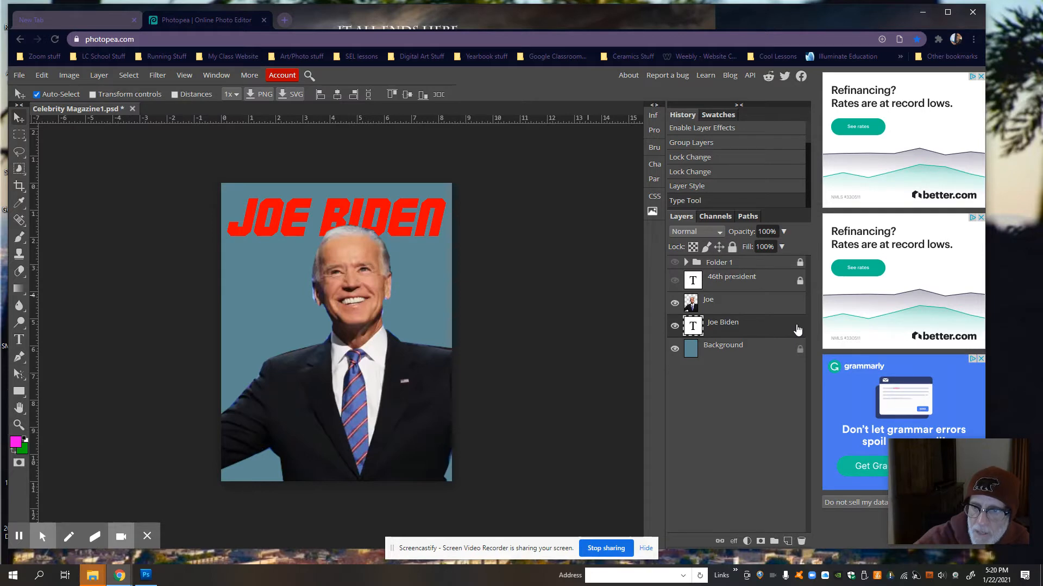
Step: Enable a Stroke effect in the Joe Biden title's layer style and show its settings
double_click(797, 329)
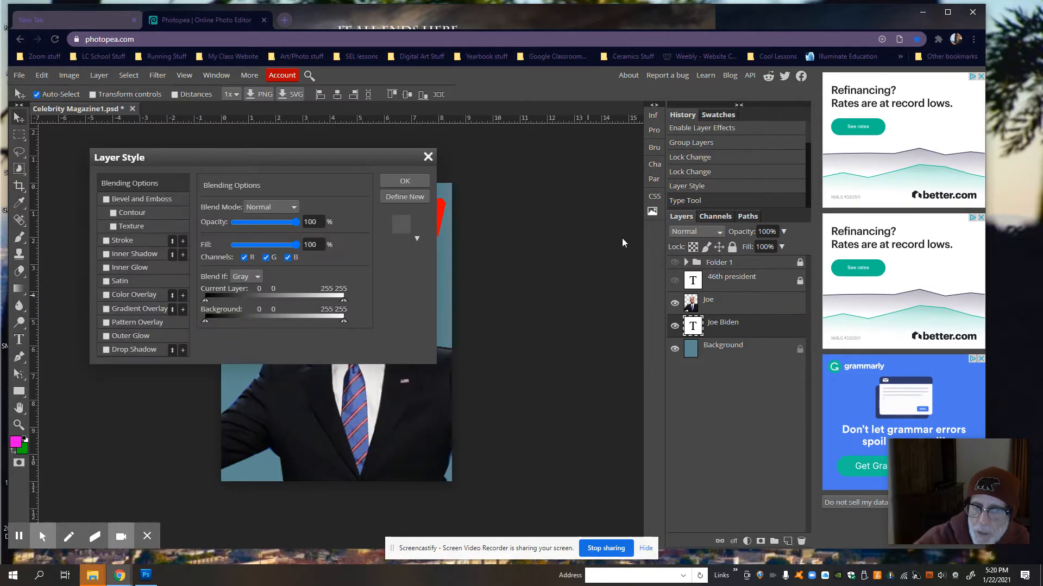
left_click_drag(257, 158, 649, 180)
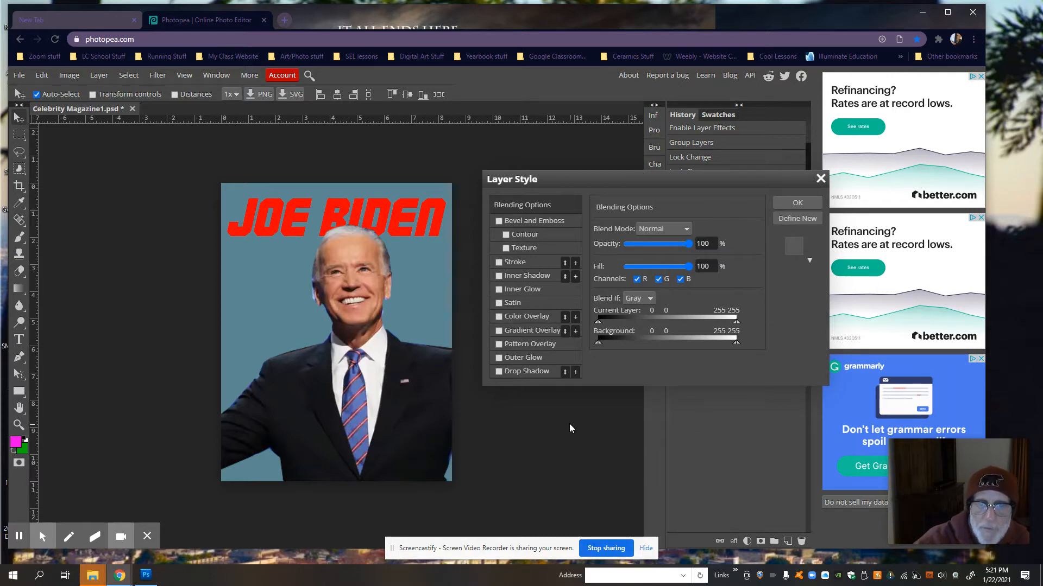
left_click(498, 263)
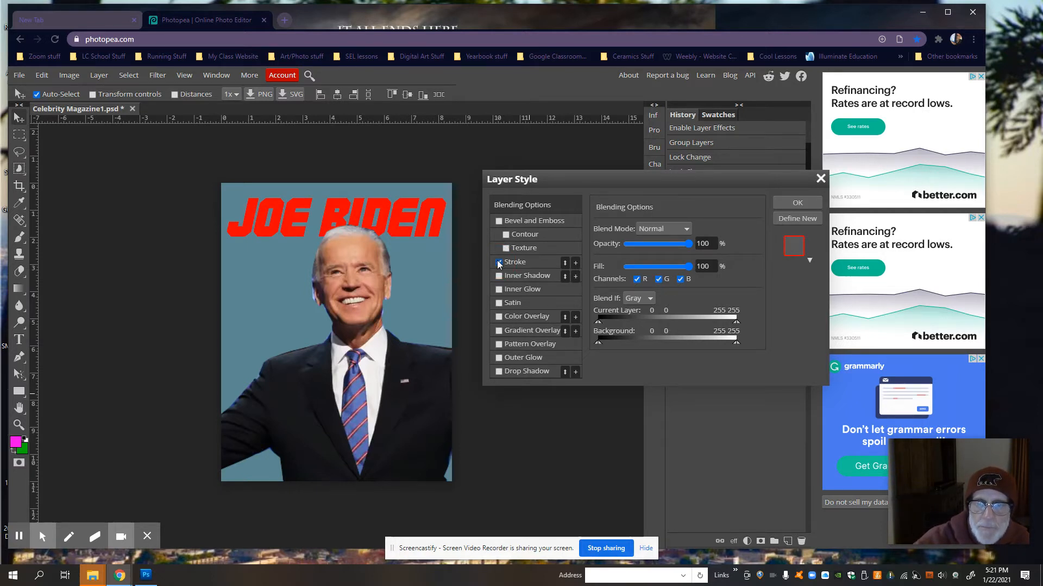
left_click(542, 260)
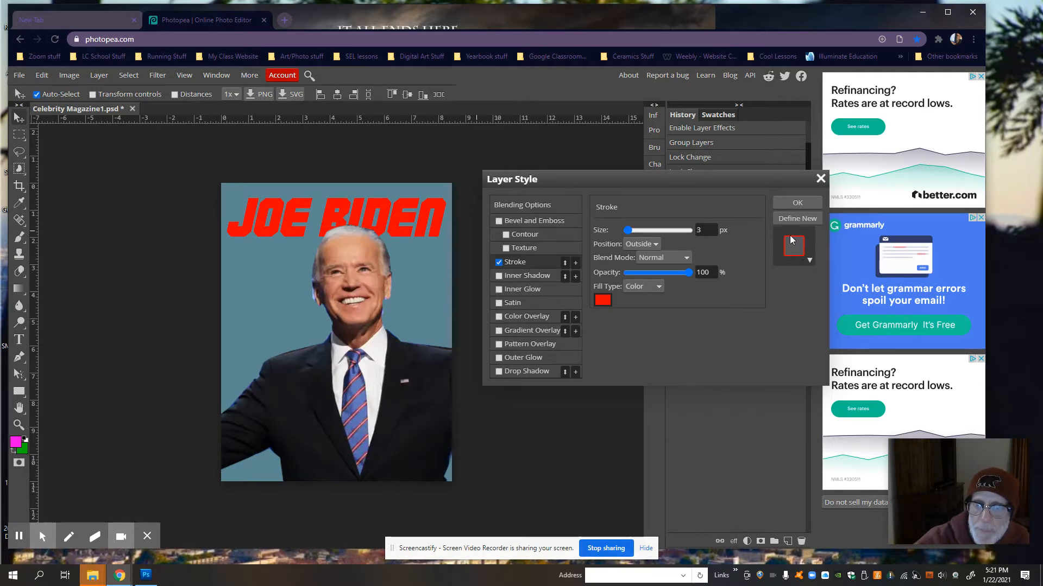
Step: Set the size of the title's outside stroke to 18 px
left_click_drag(629, 230, 662, 230)
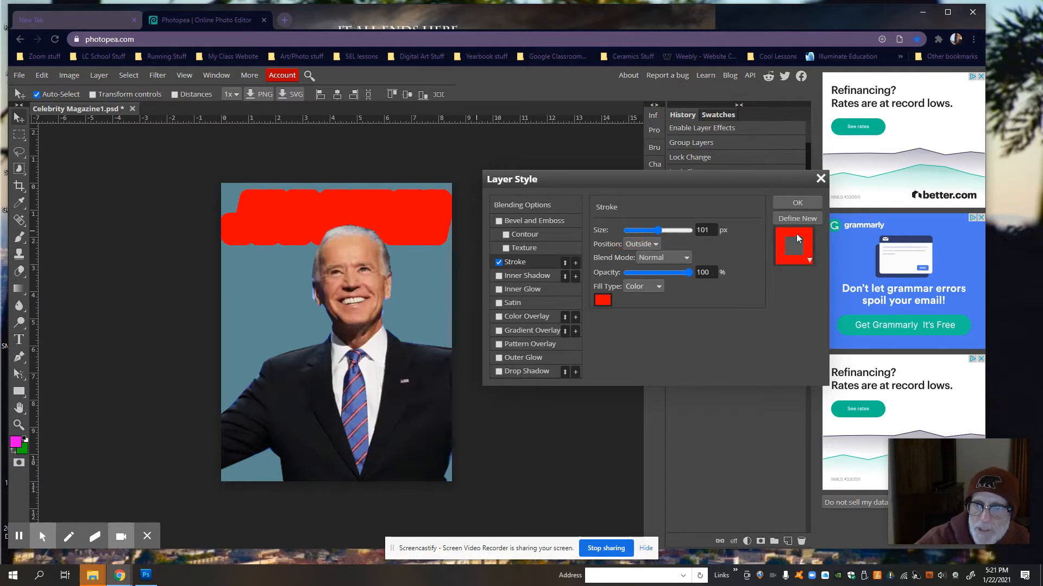
left_click_drag(659, 231, 631, 231)
left_click_drag(638, 228, 632, 229)
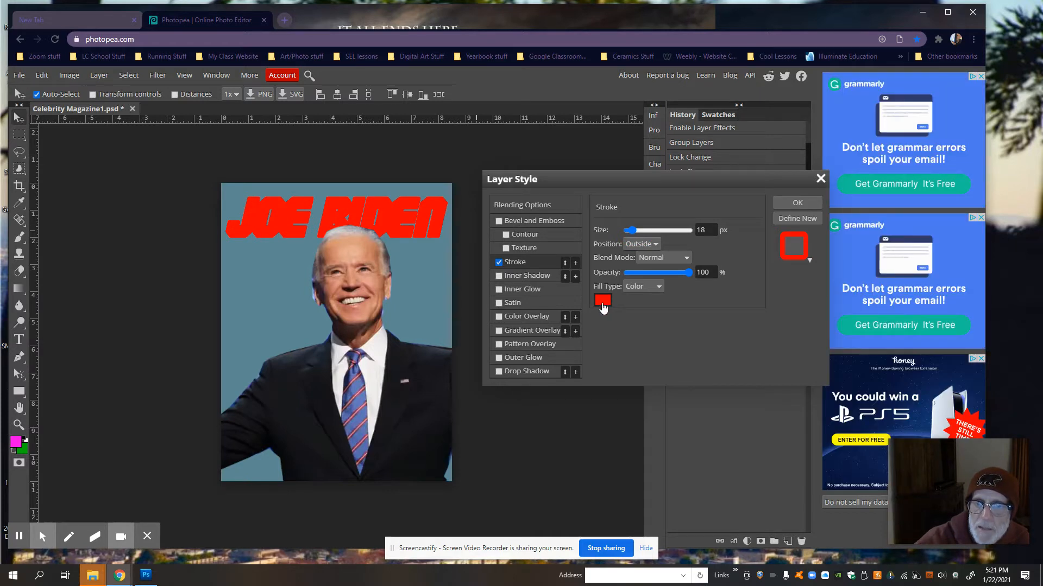
Step: Set the colour of the title's stroke to white (ffffff)
left_click(602, 300)
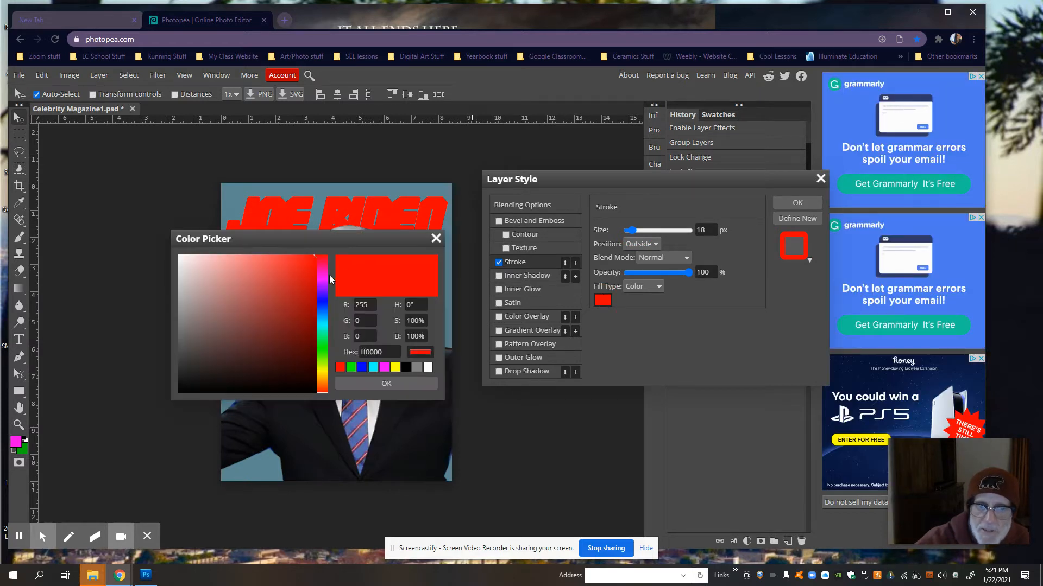
left_click(169, 405)
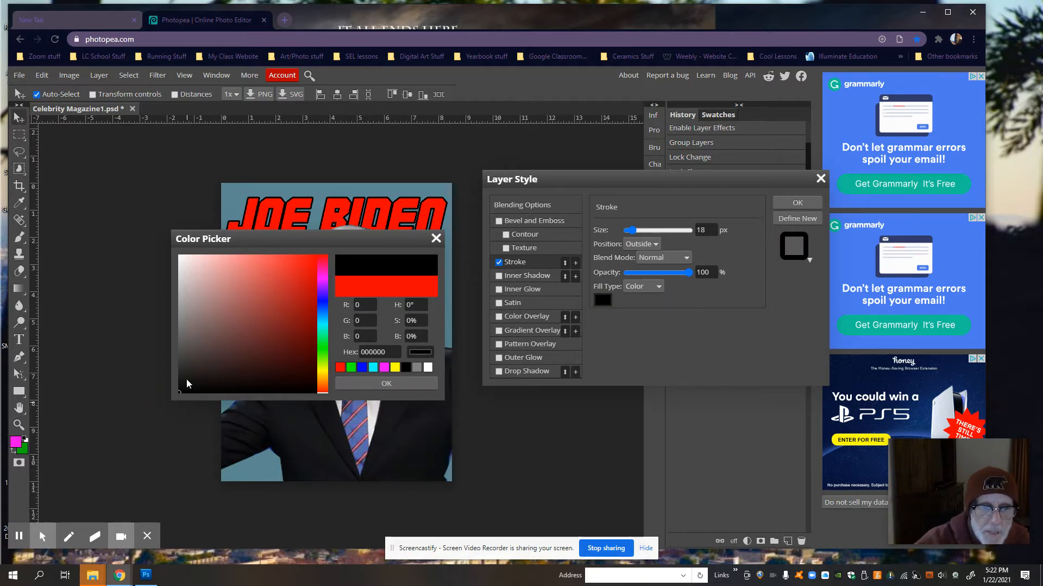
left_click_drag(184, 389, 166, 397)
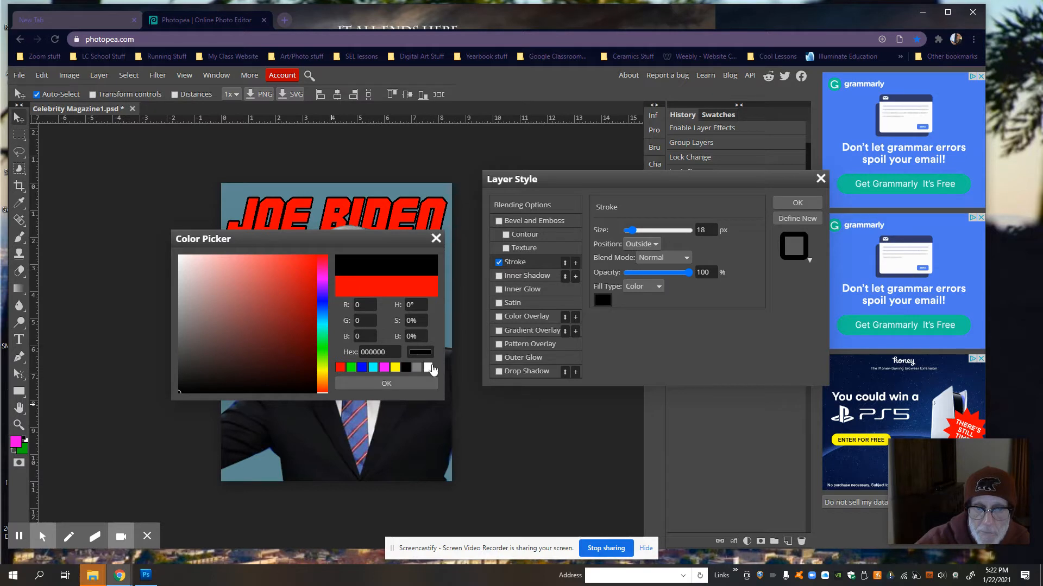
left_click(428, 368)
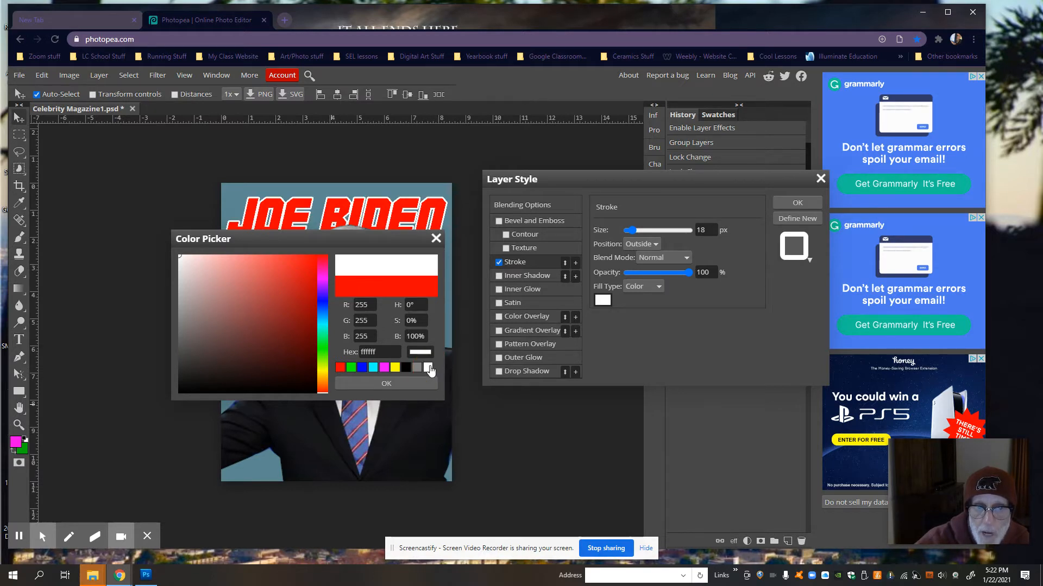
mouse_move(359, 238)
left_mouse_down()
mouse_move(367, 440)
mouse_move(349, 252)
left_mouse_up()
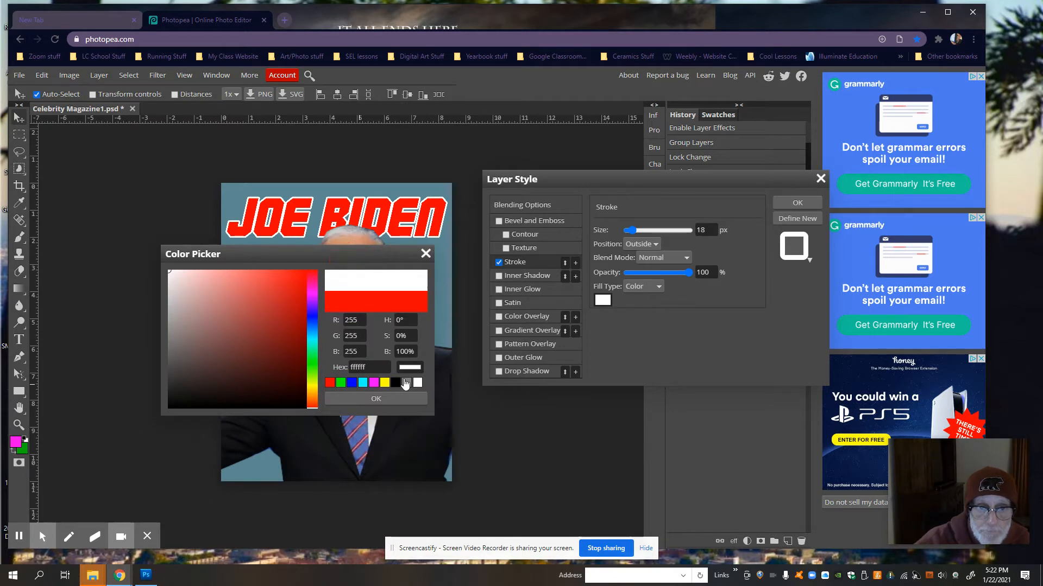
left_click(376, 400)
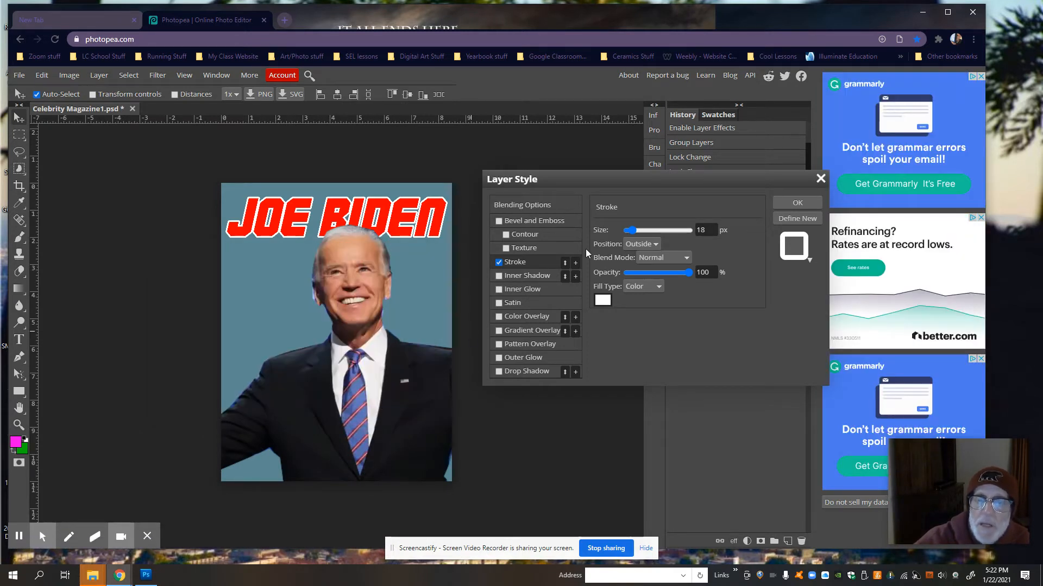
Step: Set the size of the title's white stroke to 20 px
double_click(705, 230)
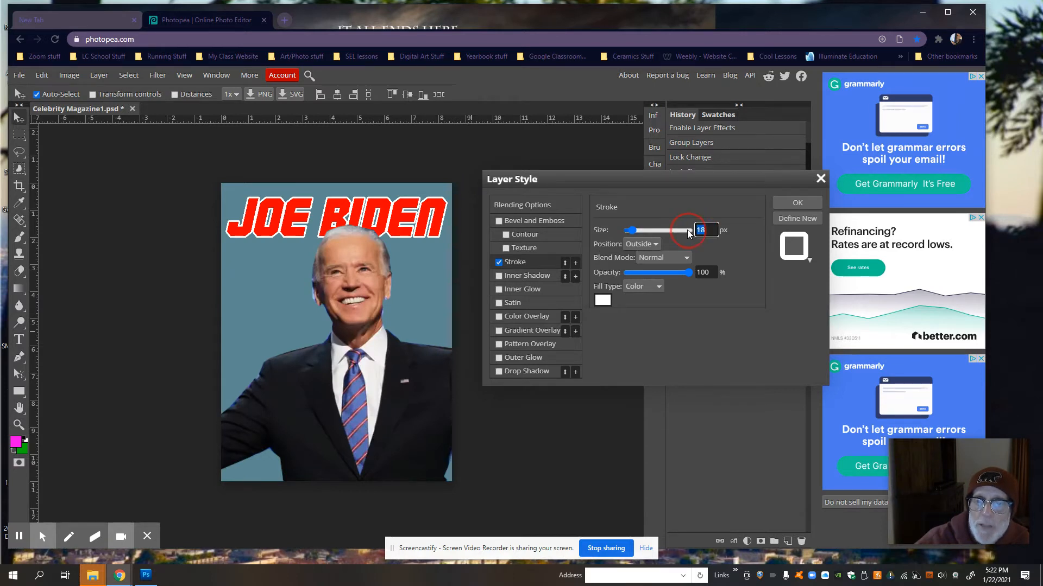
type("20")
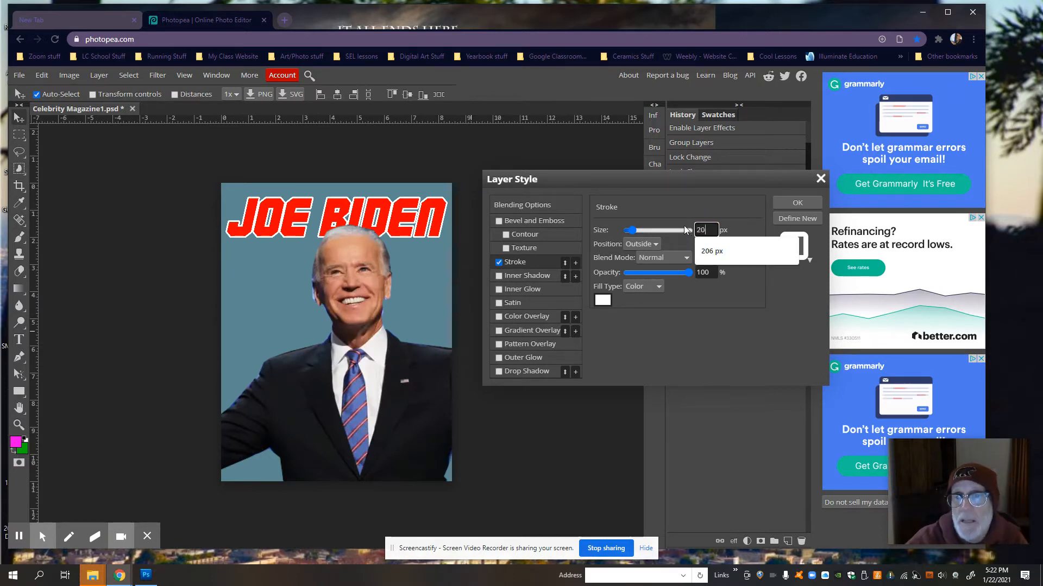
key("Return")
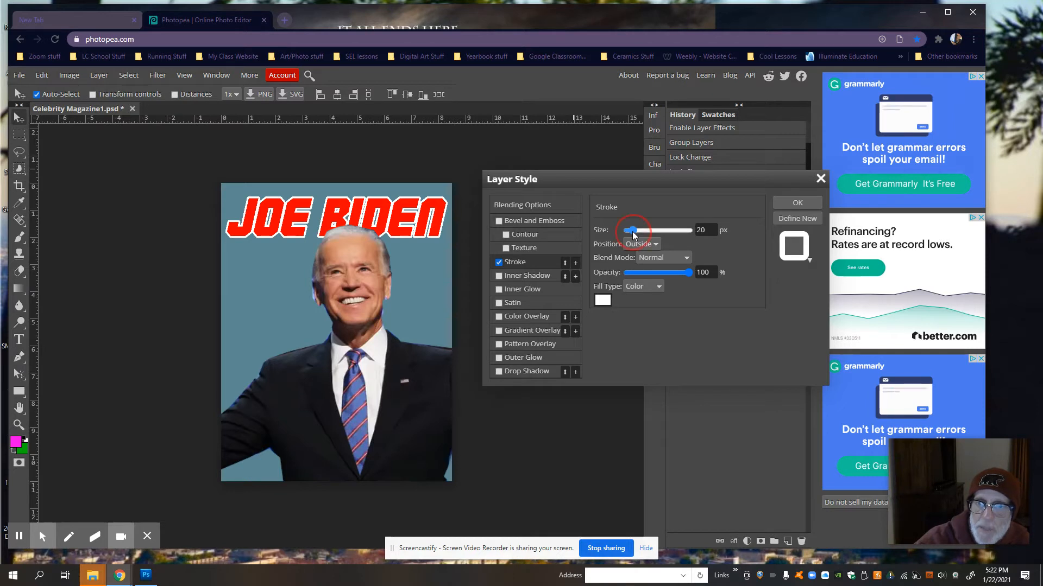
mouse_move(632, 231)
left_mouse_down()
mouse_move(665, 236)
mouse_move(632, 234)
left_mouse_up()
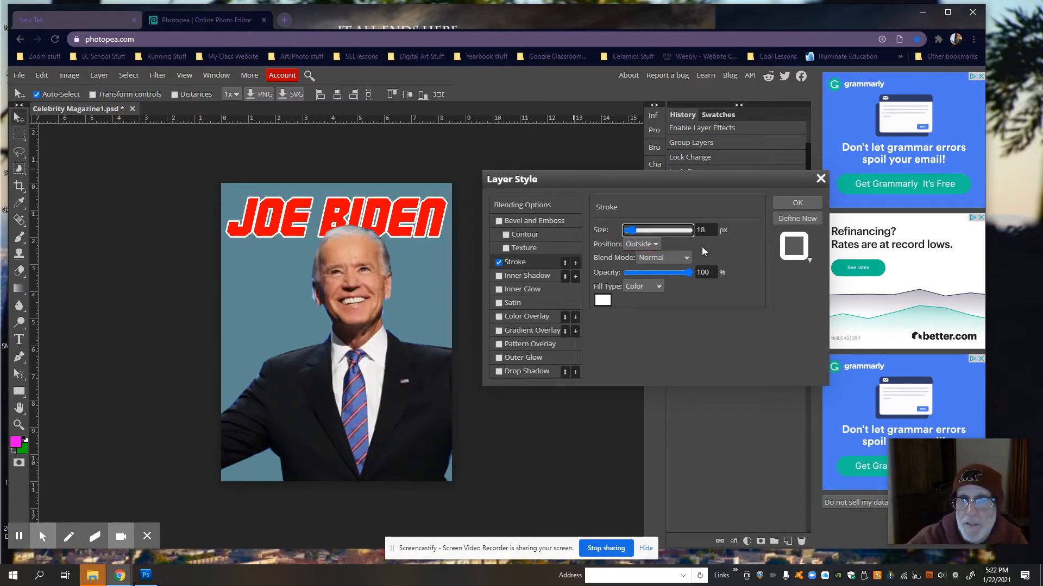
key("Right")
key("Right")
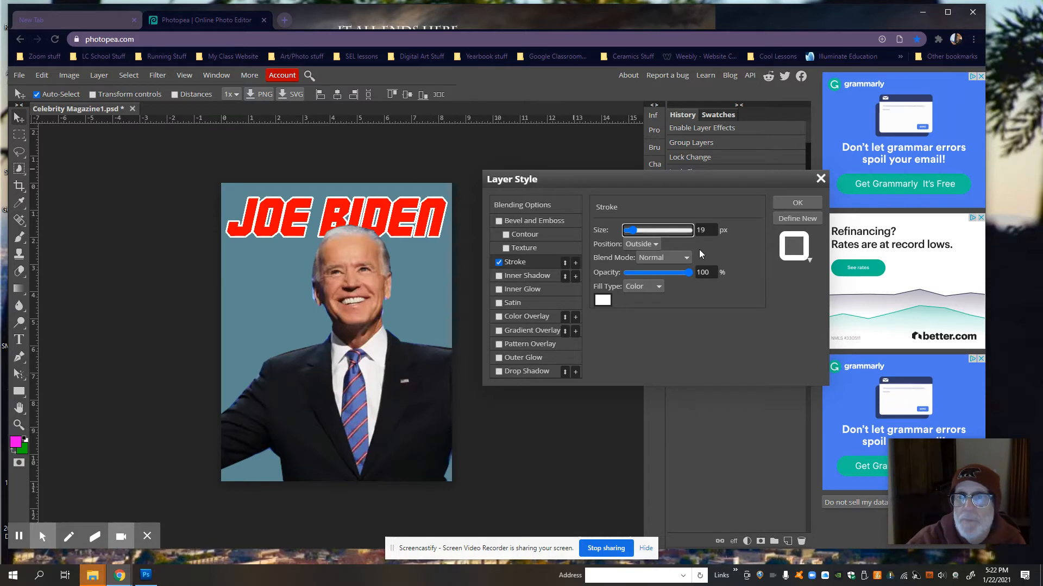
left_click(722, 248)
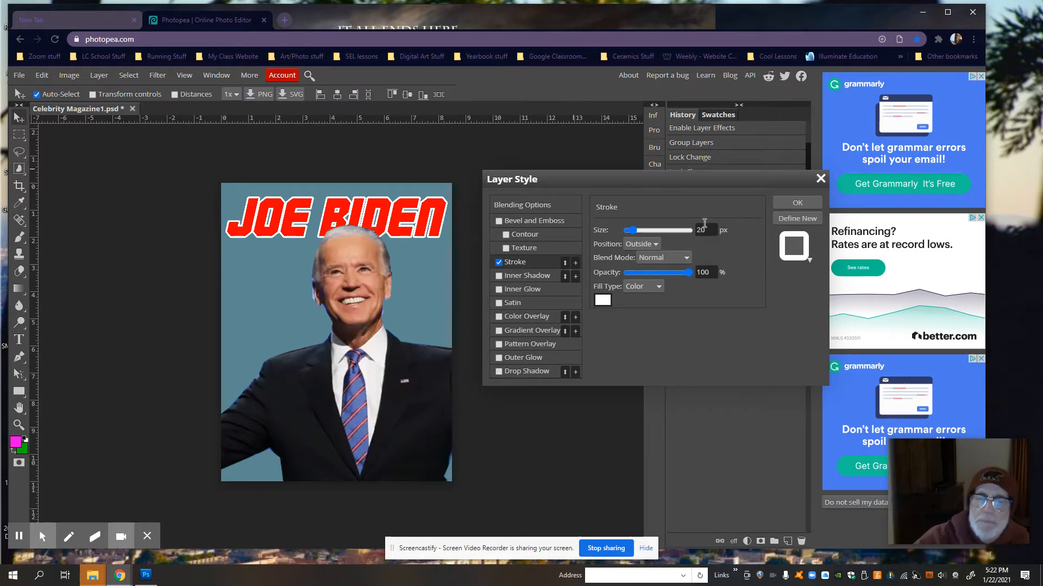
Step: Try the Center and Inside positions for the title's stroke and return the position to Outside
left_click(647, 245)
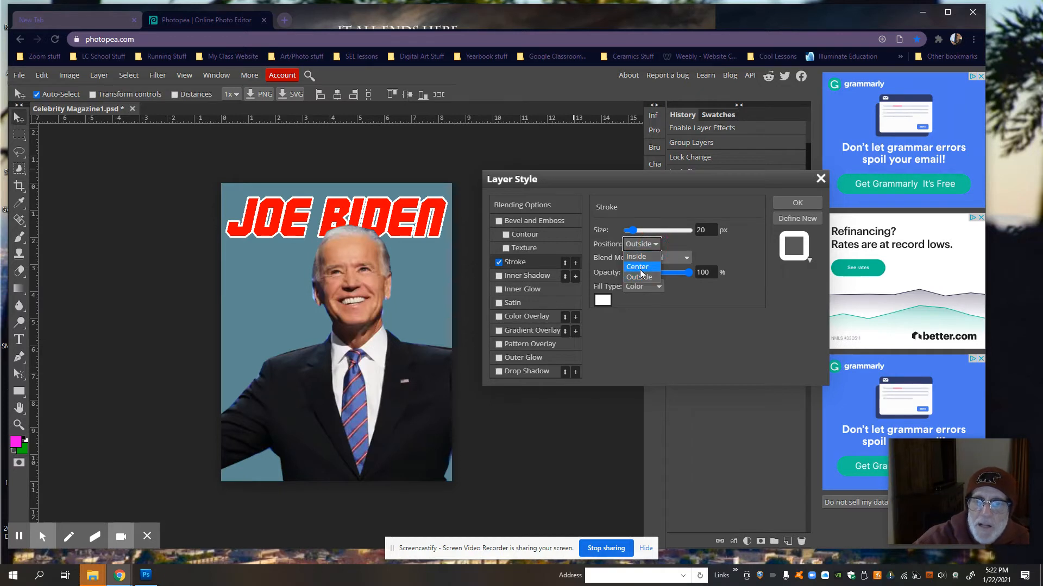
left_click(640, 268)
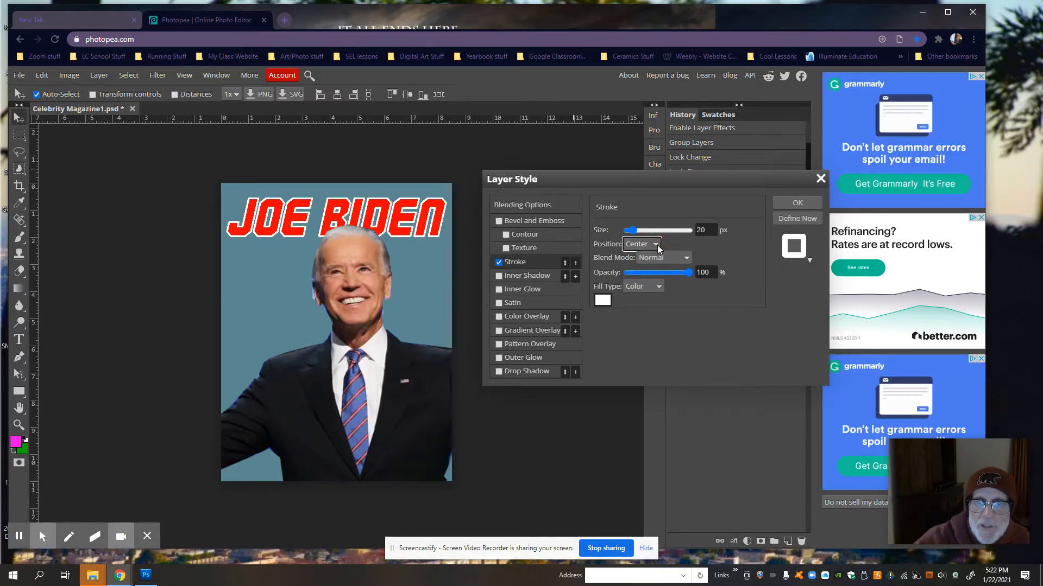
left_click(656, 245)
left_click(643, 259)
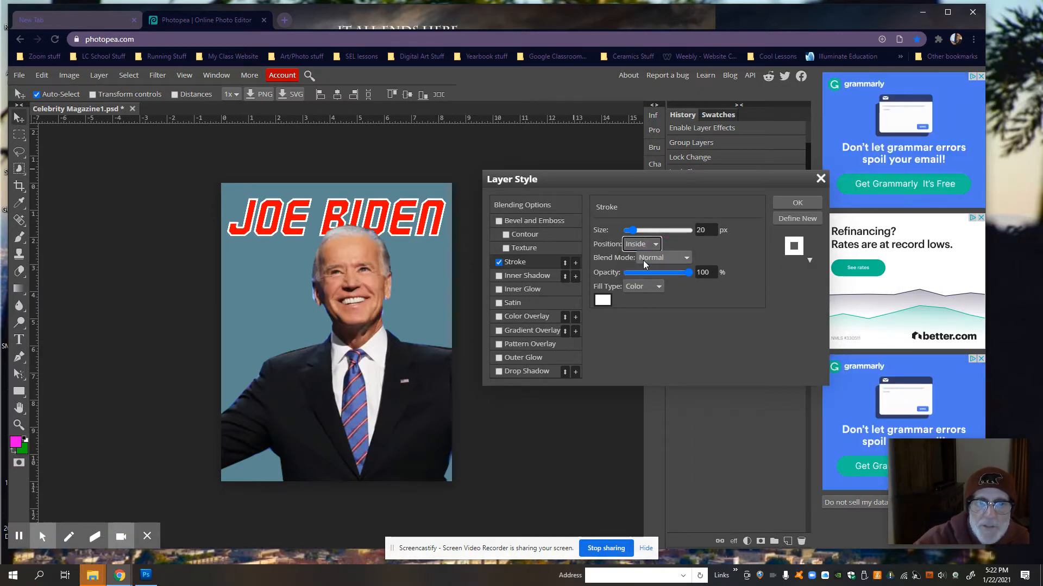
left_click(662, 245)
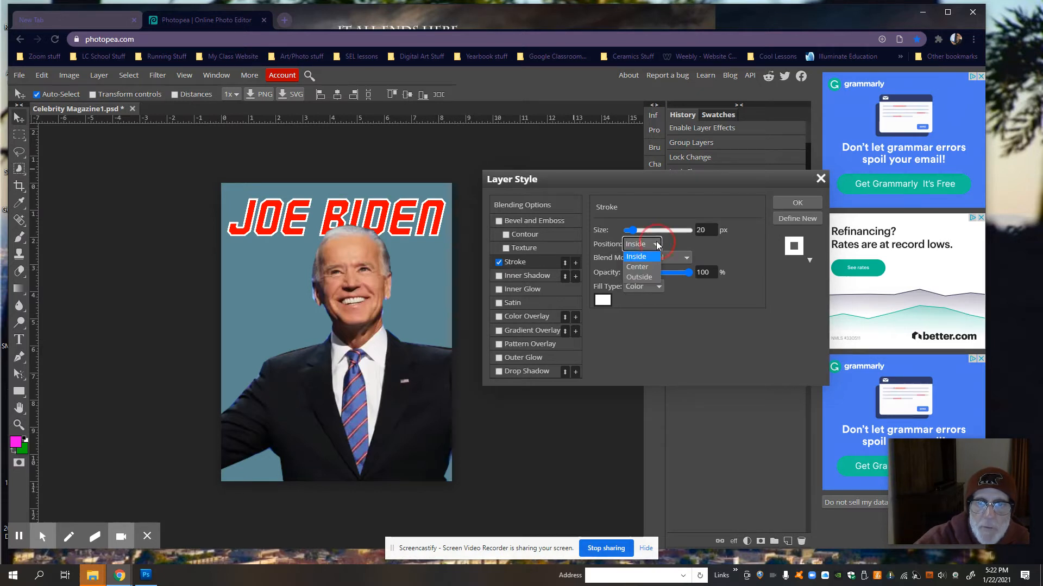
left_click(649, 273)
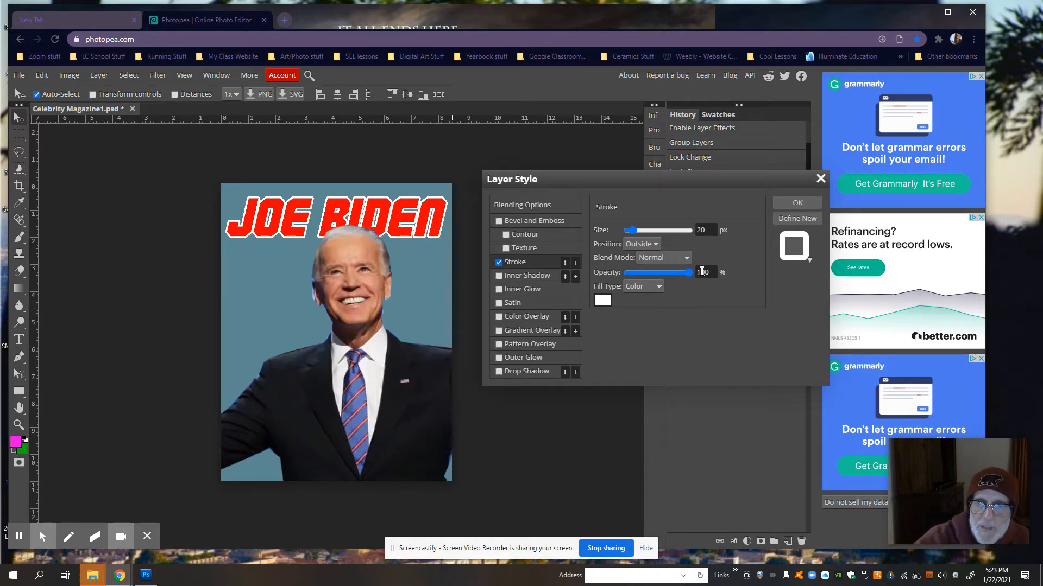
Step: Apply the stroke settings and lock the Joe Biden title layer
left_click(787, 203)
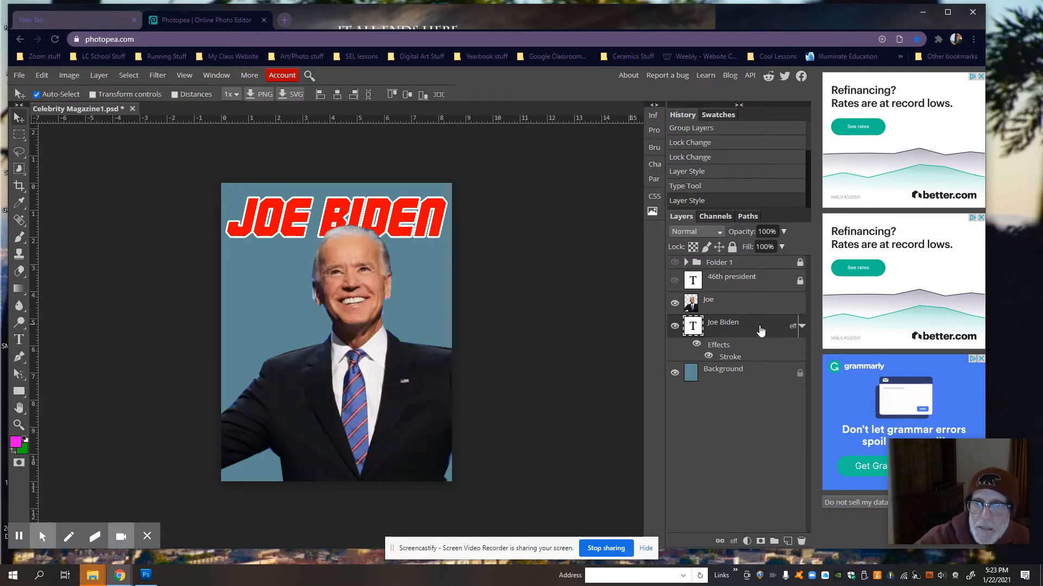
left_click(731, 250)
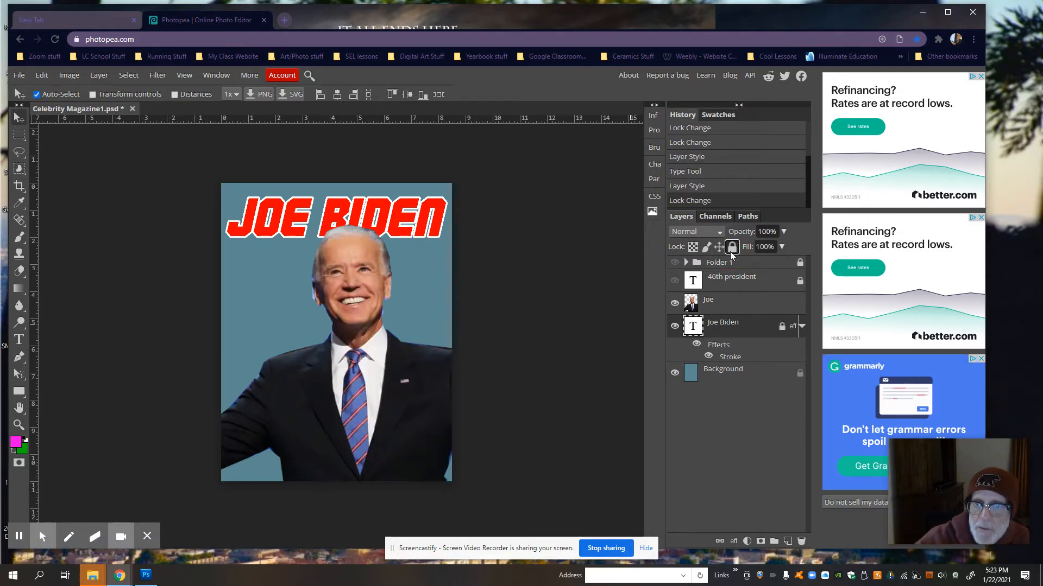
Step: Draw a wide, shallow text box in the blue area above the title, on a new layer above the Joe layer
left_click(761, 303)
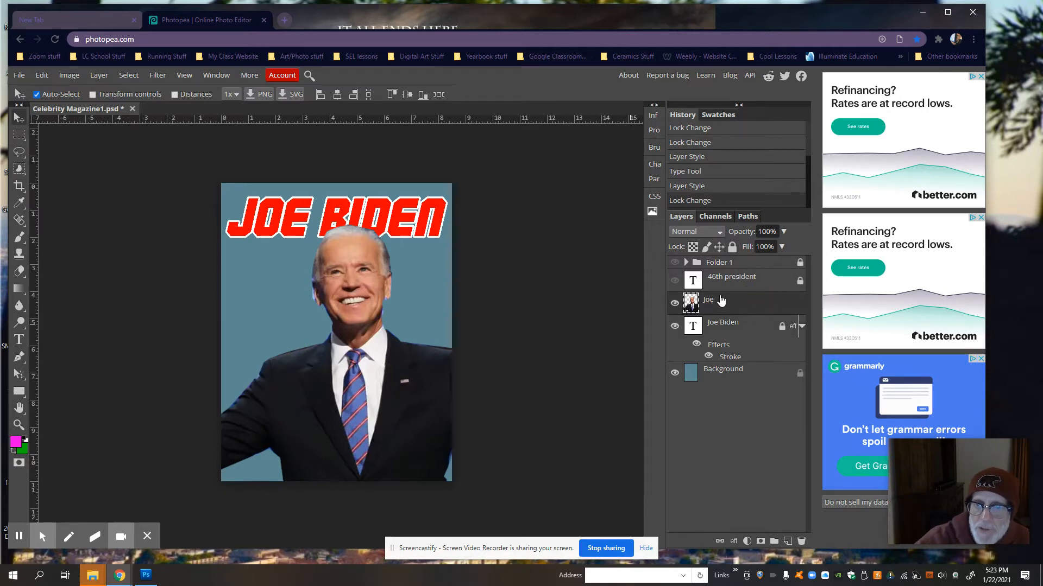
left_click(20, 340)
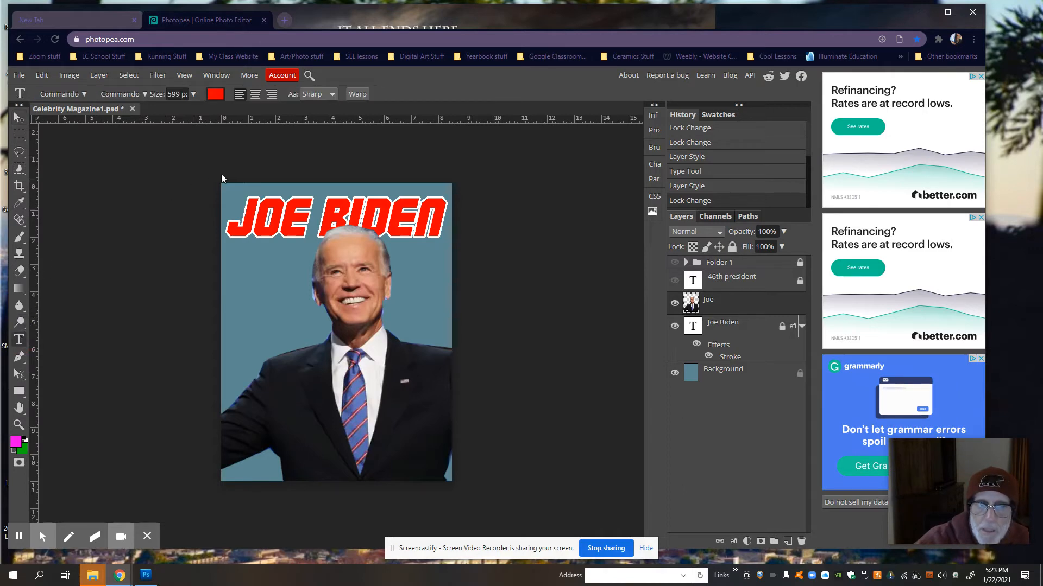
scroll(265, 190, "up", 3)
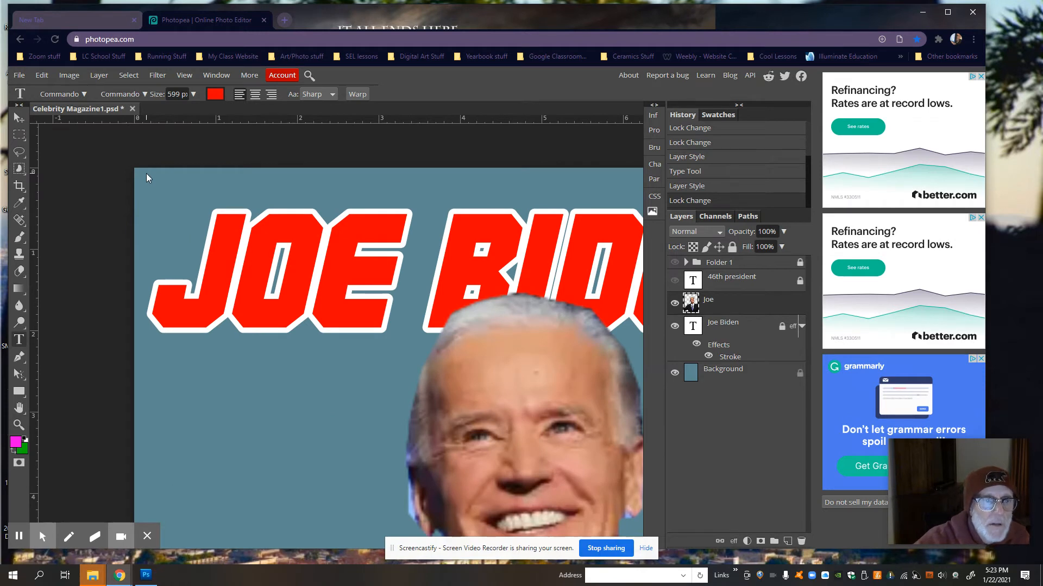
left_click_drag(145, 174, 424, 203)
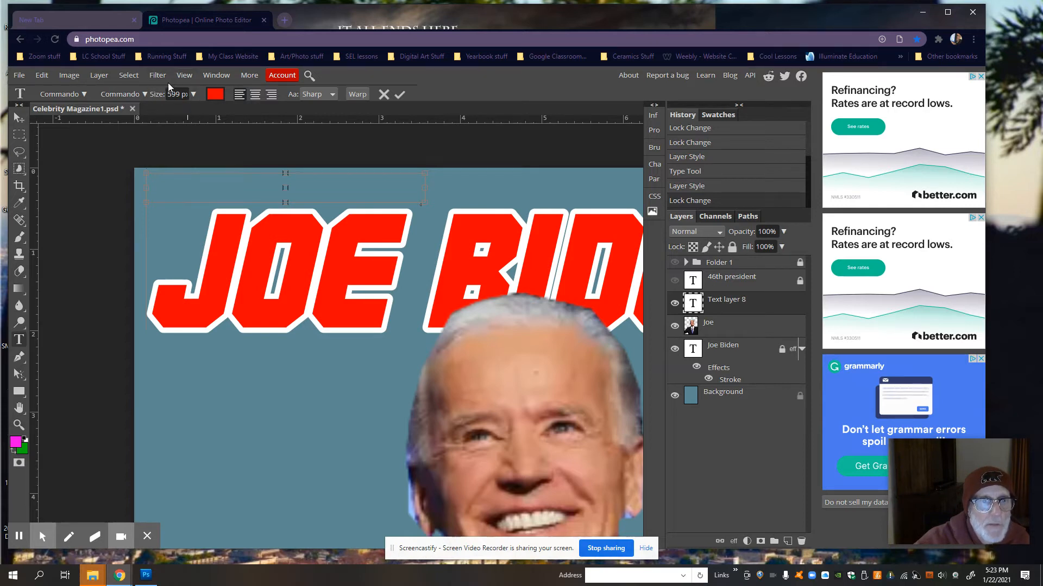
Step: Set the font size to 30 px and enter "46th President" in the new text box
left_click(193, 95)
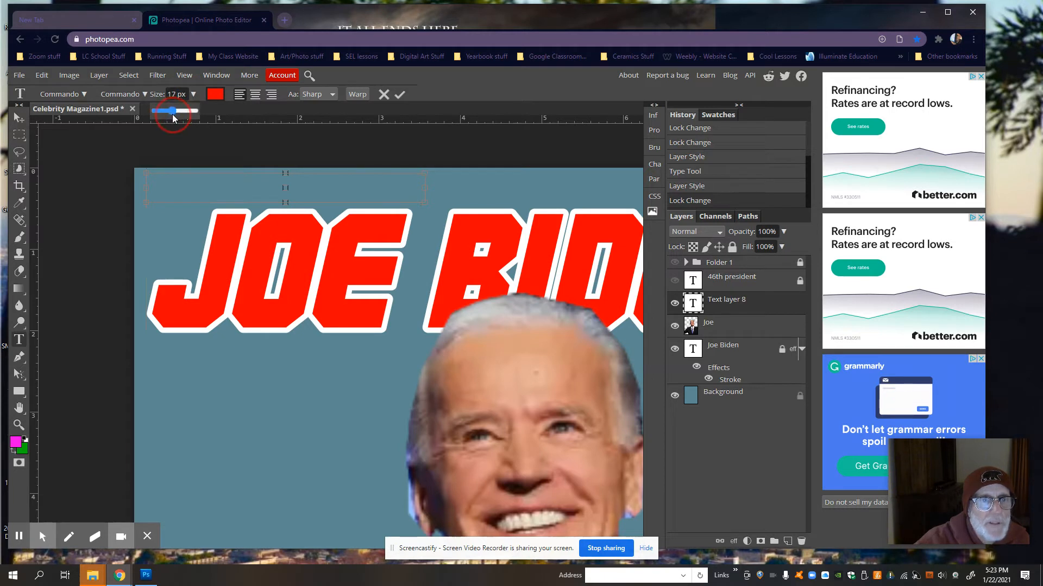
left_click(180, 183)
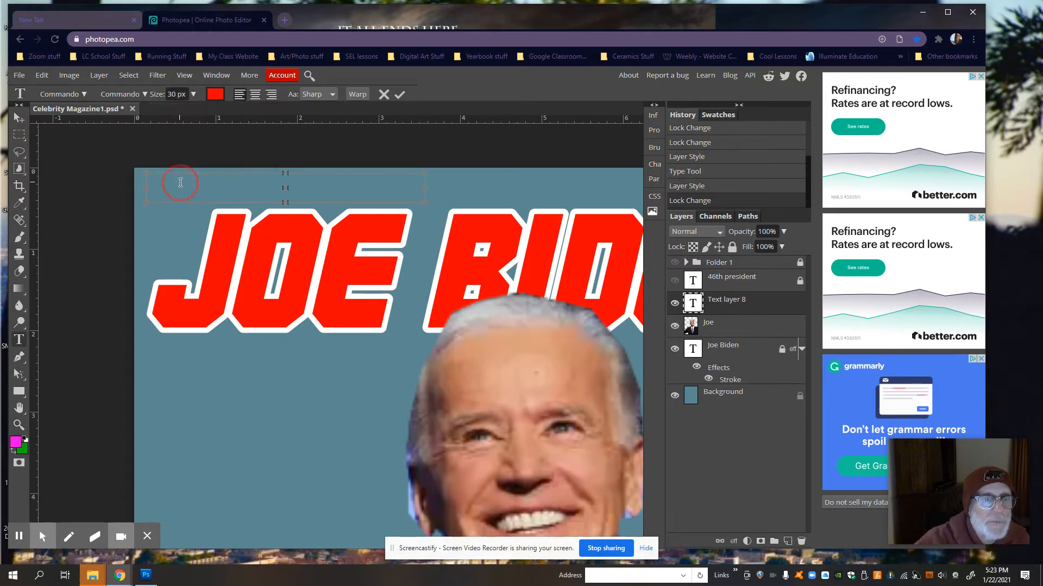
left_click(180, 182)
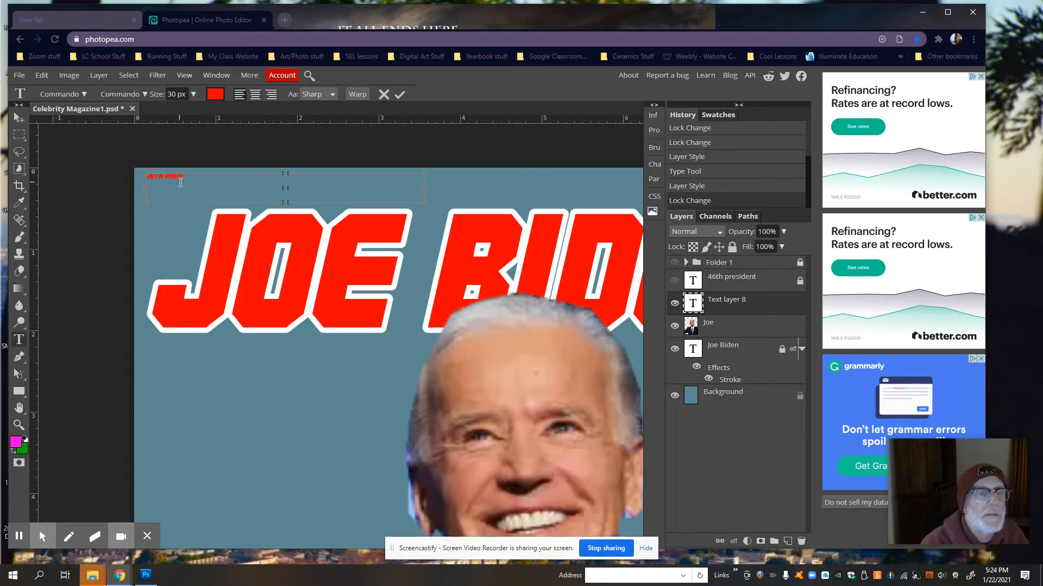
type("t")
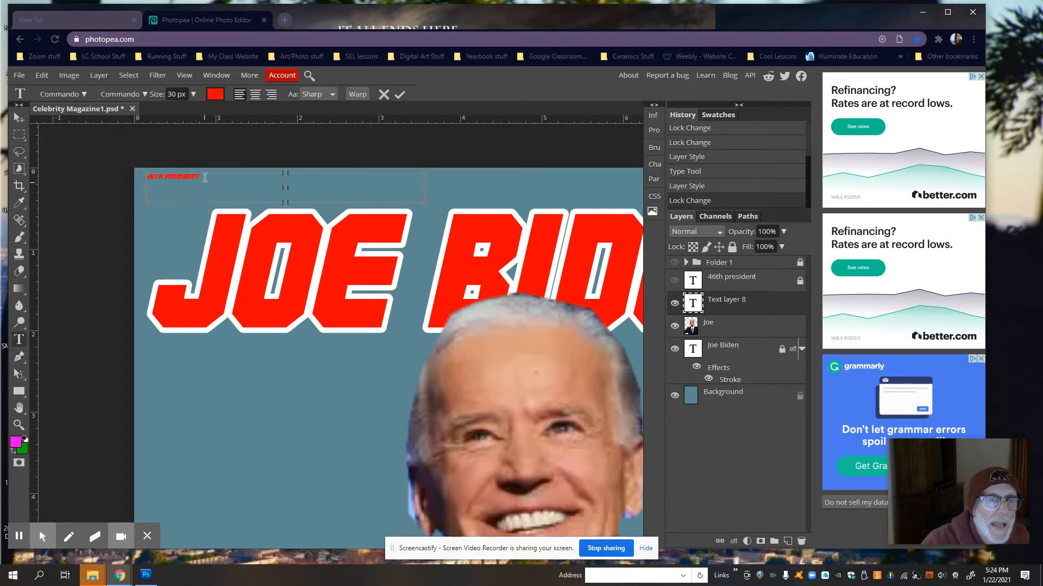
Step: Change the colour of the whole 46th President text to black (000000)
left_click_drag(200, 181, 122, 188)
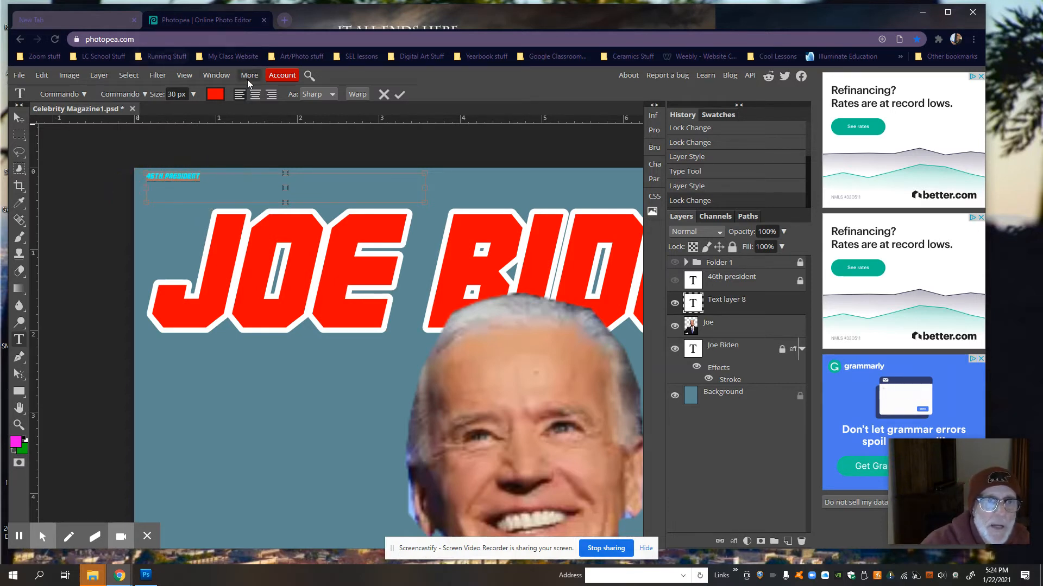
left_click(216, 95)
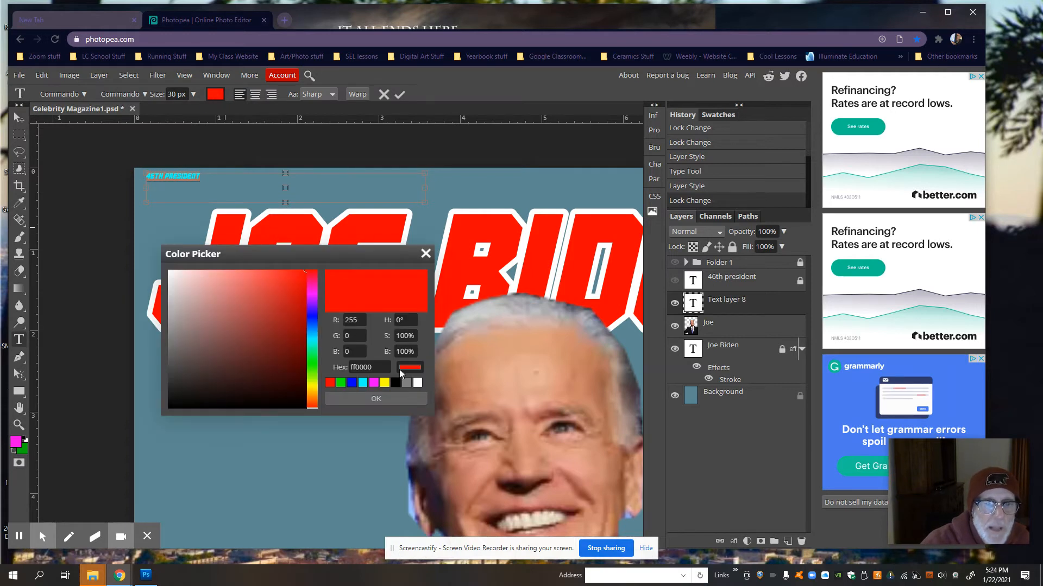
left_click(397, 384)
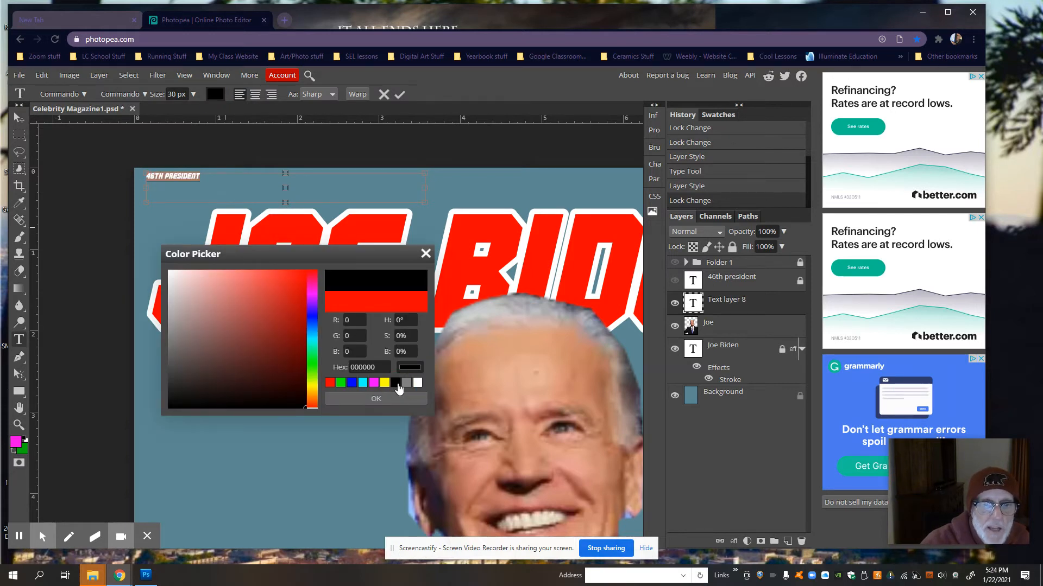
left_click(377, 400)
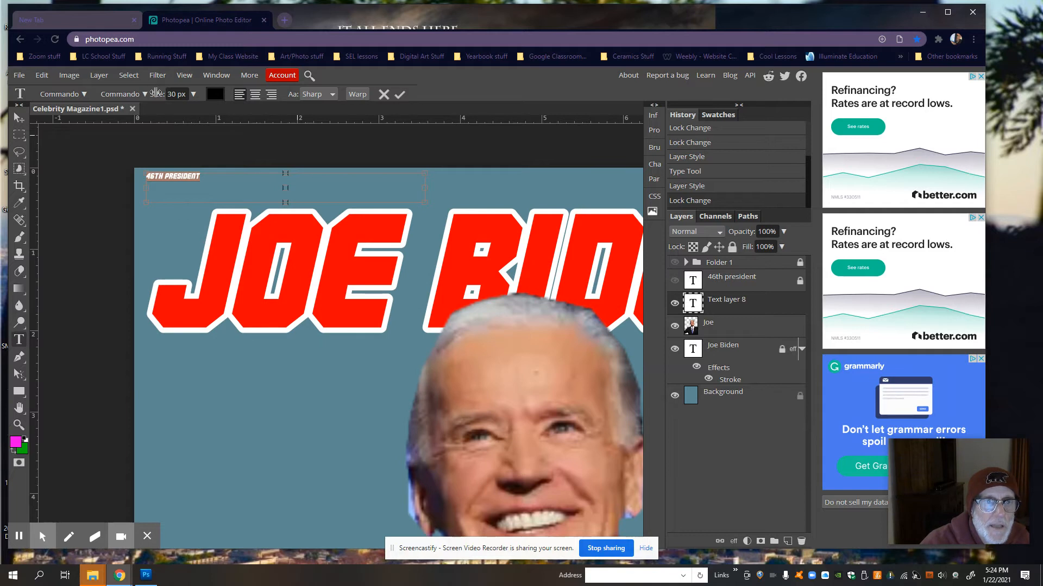
Step: Enlarge the 46th President text to 117 px and shift its text box slightly right and down above the title
left_click_drag(155, 95, 158, 94)
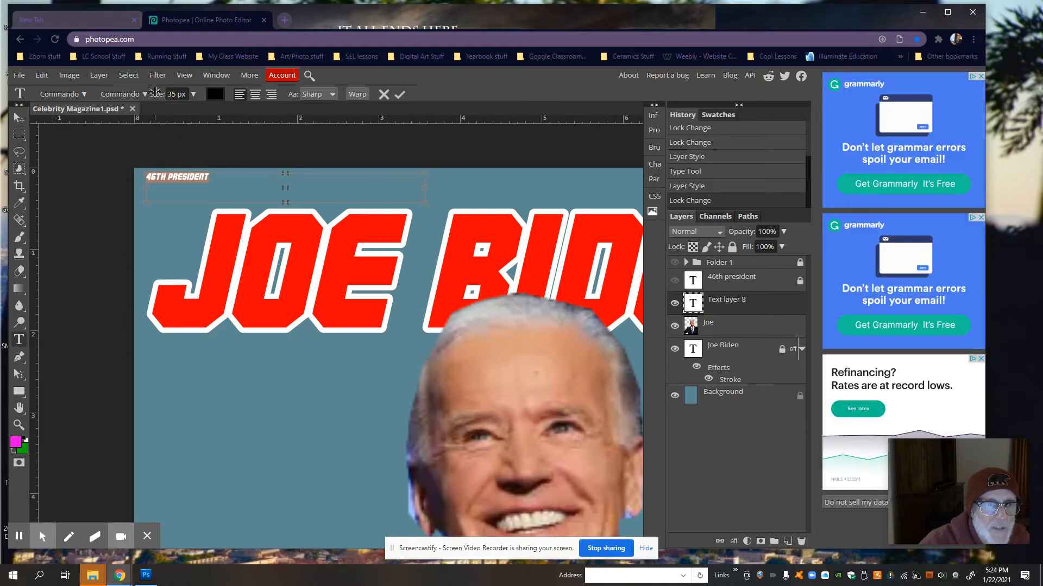
left_click(156, 95)
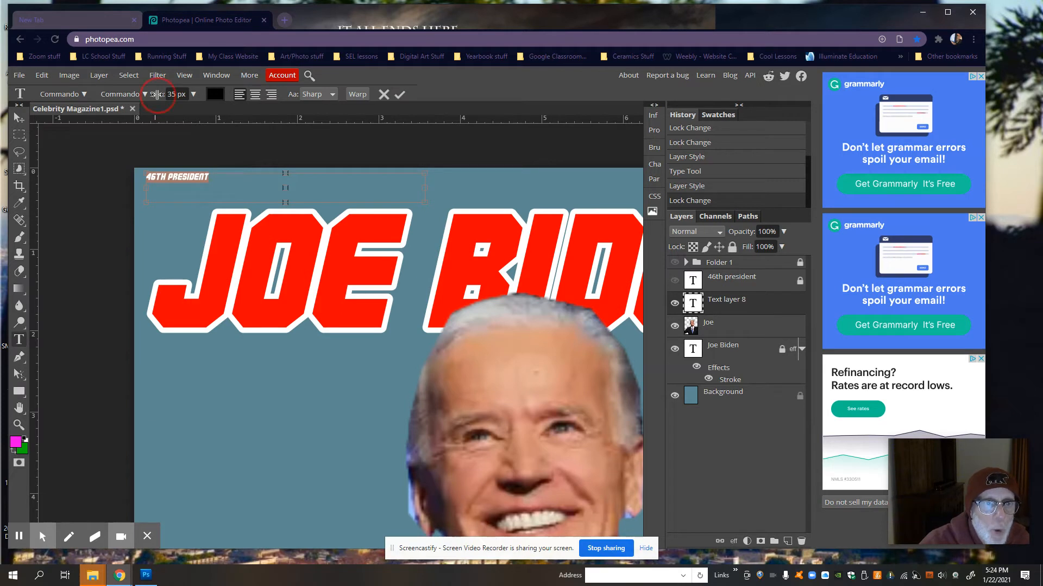
left_click_drag(157, 94, 193, 101)
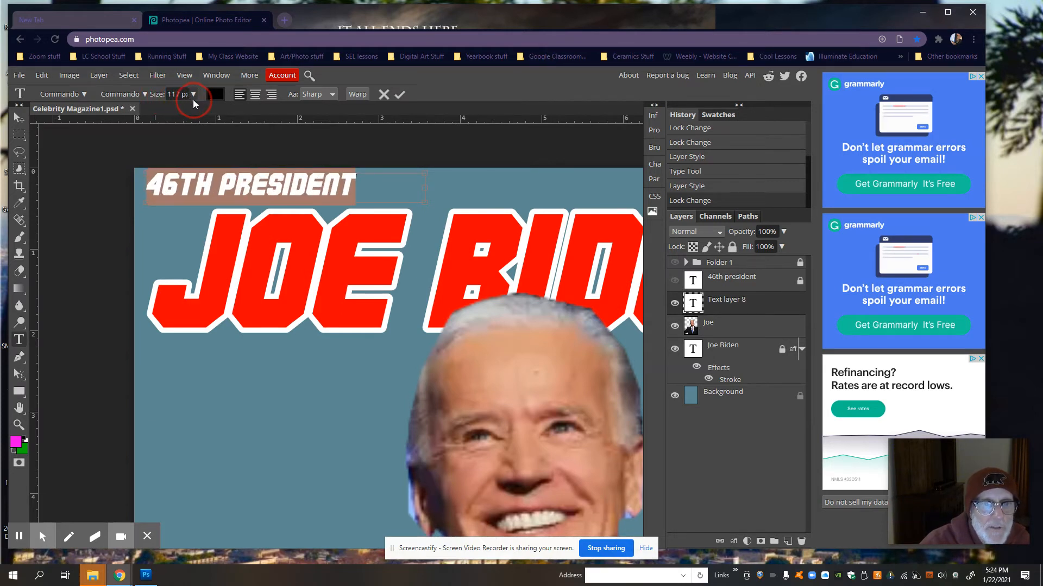
left_click_drag(291, 218, 344, 247)
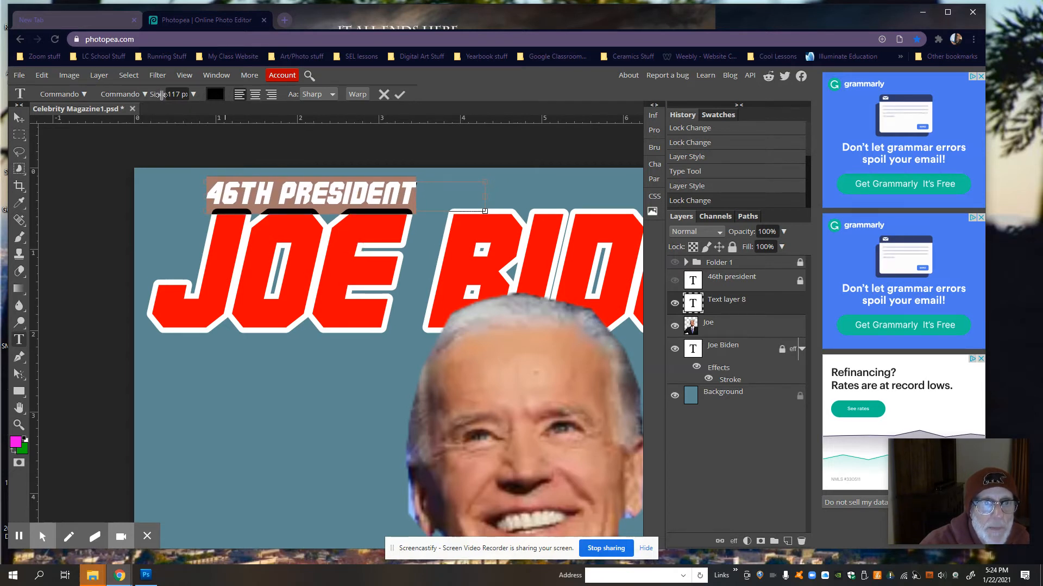
Step: Set the 46th President text to 118 px, nudge its text box above the title and commit the text
left_click_drag(155, 96, 153, 96)
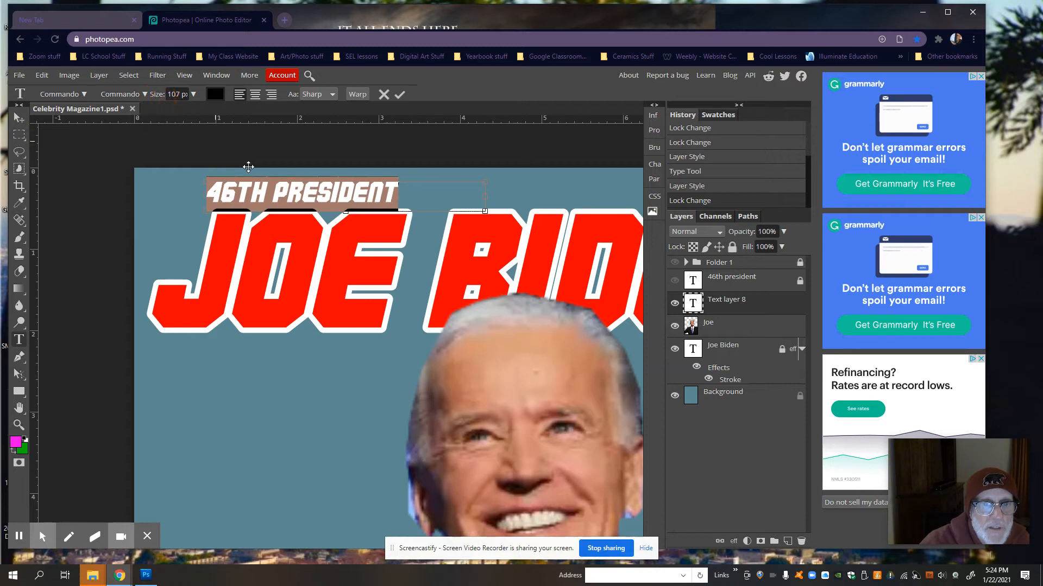
left_click_drag(337, 225, 347, 234)
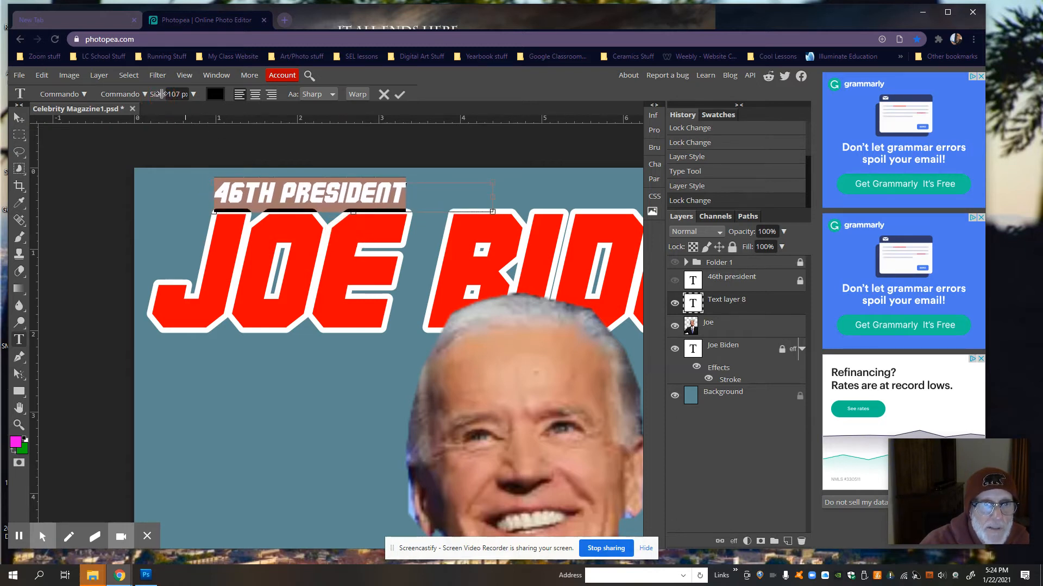
left_click_drag(160, 94, 166, 94)
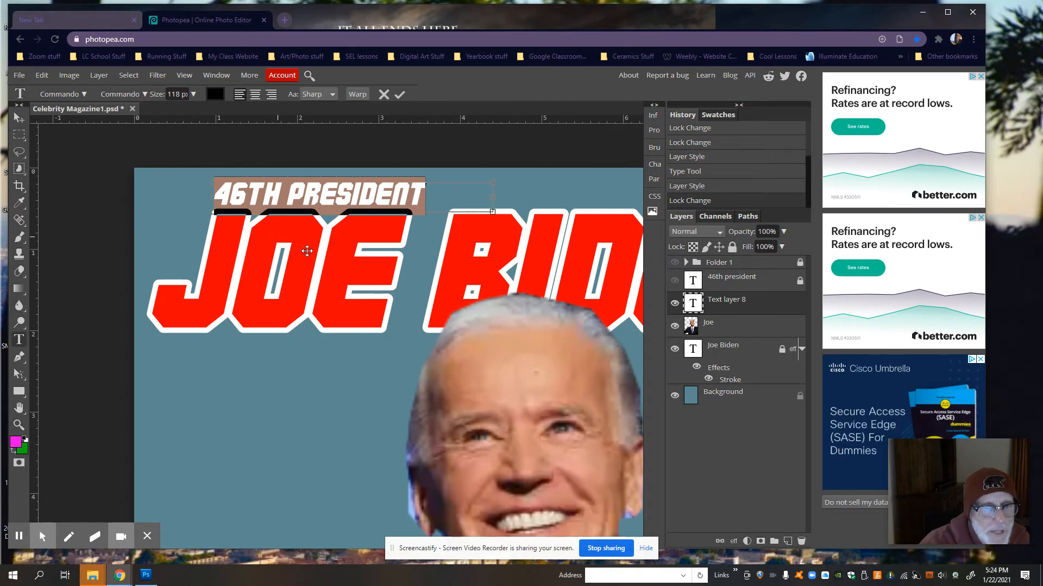
left_click_drag(321, 261, 315, 260)
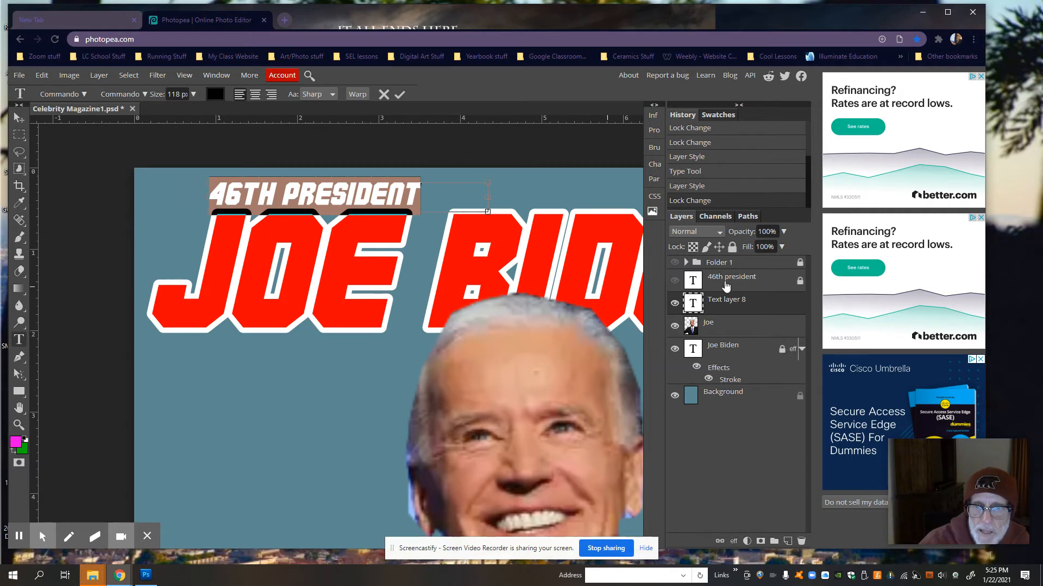
left_click(733, 281)
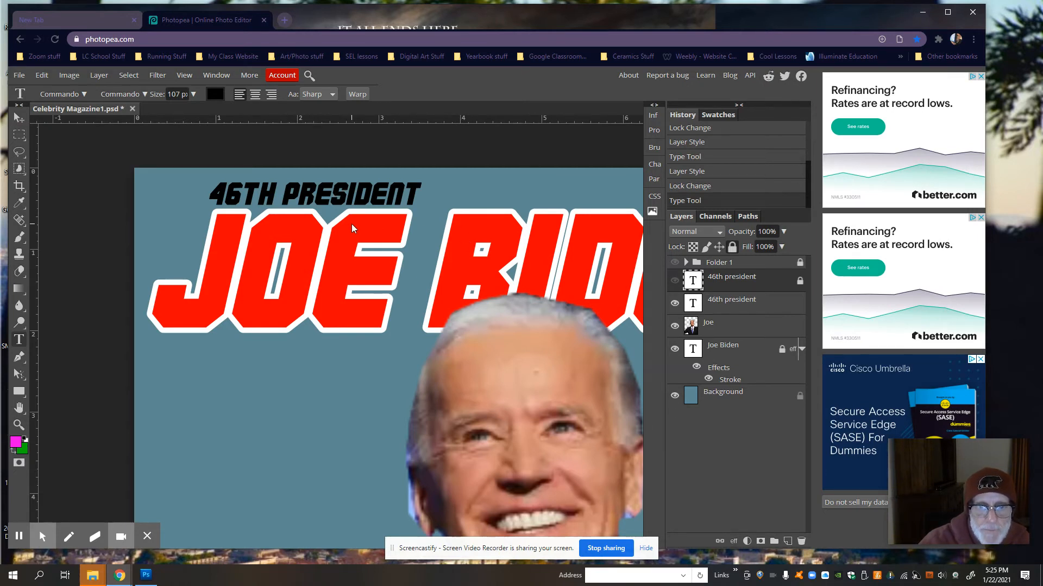
Step: Draw a red circle with the Ellipse shape tool, about 2.6 ruler units across, beside the portrait's face, slightly overlapping the suit shoulder
scroll(352, 227, "down", 1)
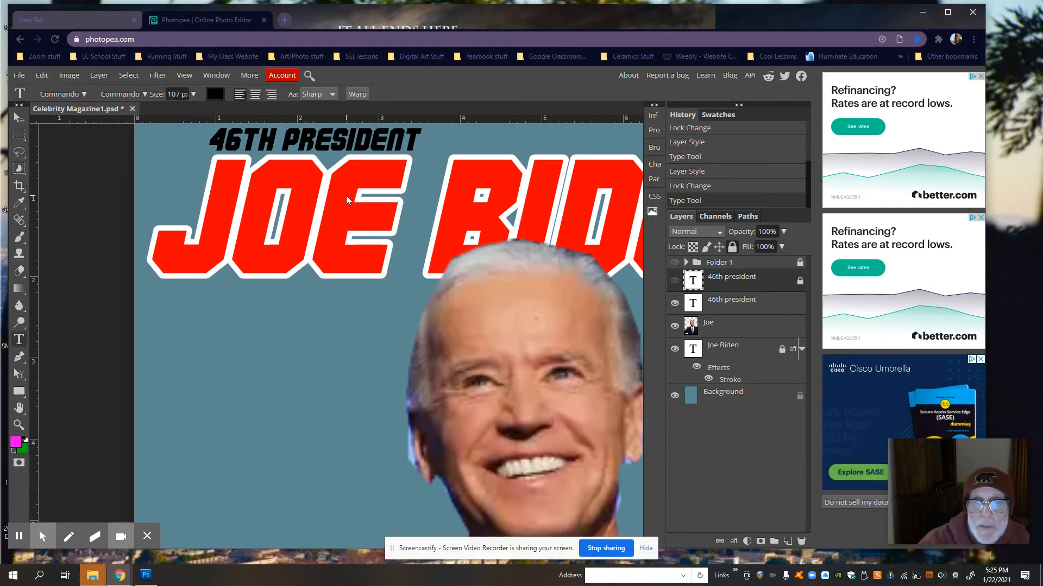
scroll(346, 195, "down", 1)
scroll(412, 222, "up", 2)
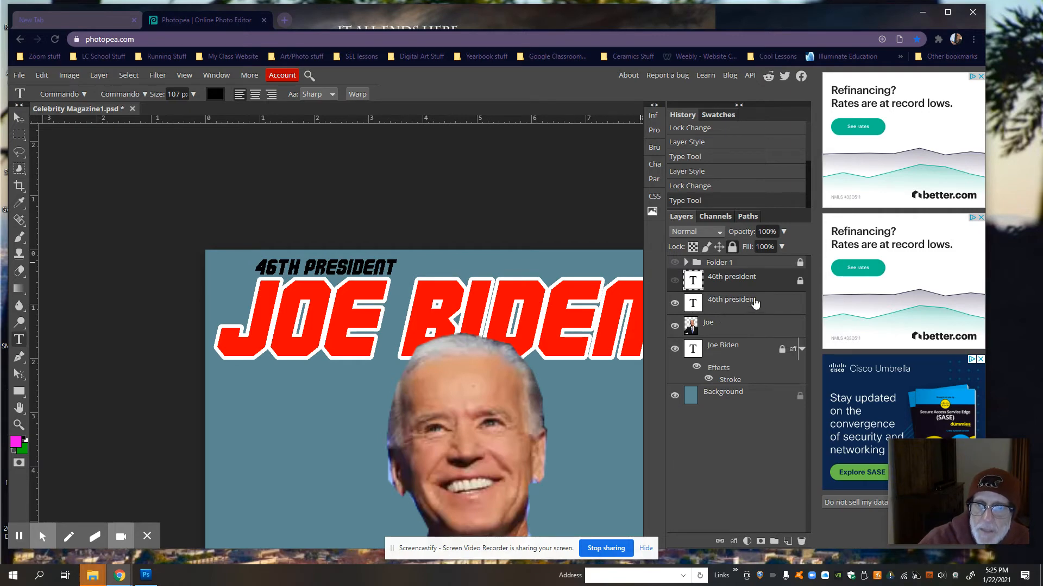
scroll(357, 421, "down", 4)
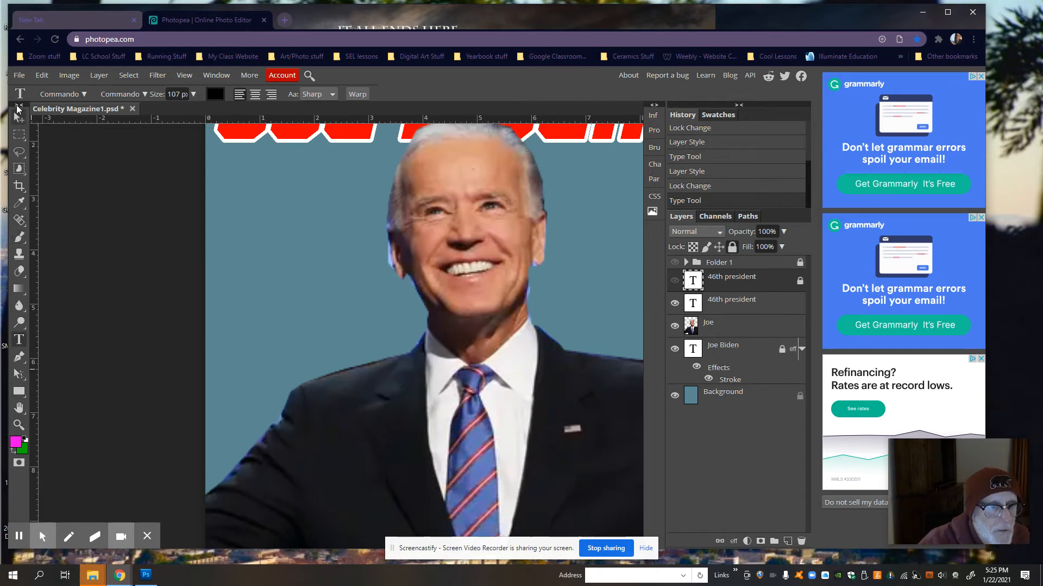
left_click(20, 392)
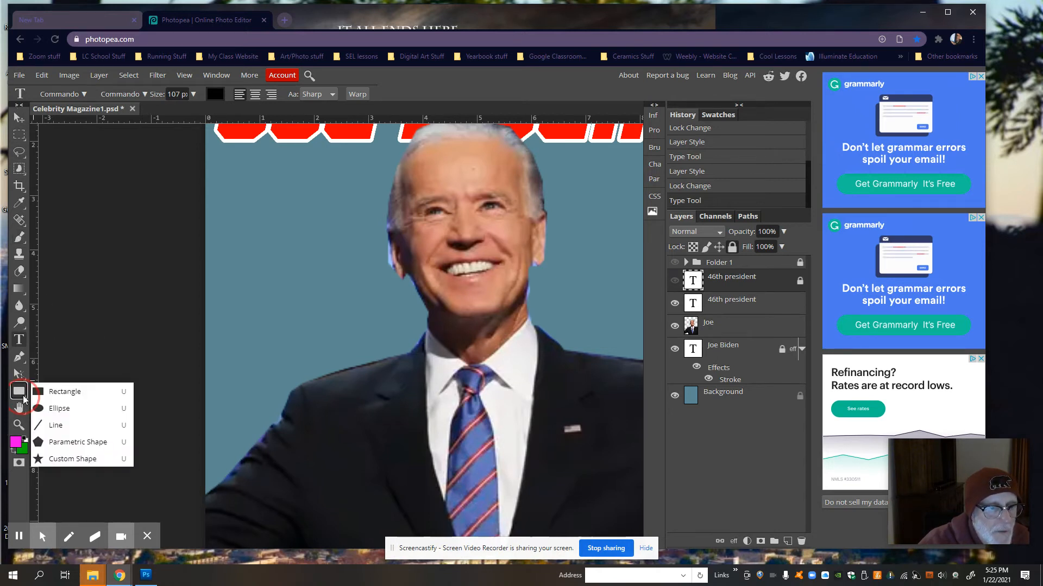
left_click(61, 412)
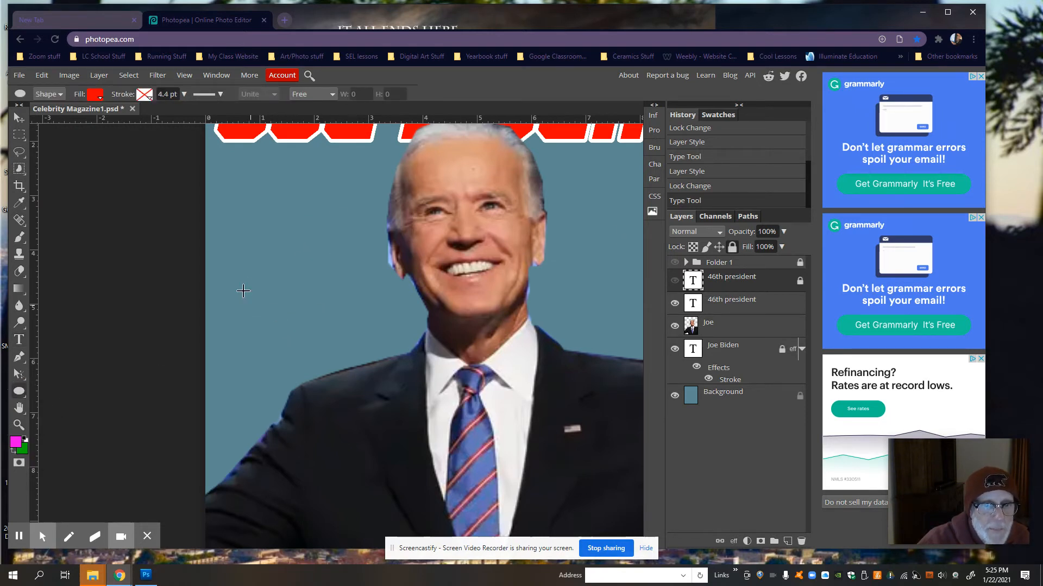
left_click_drag(247, 266, 400, 415)
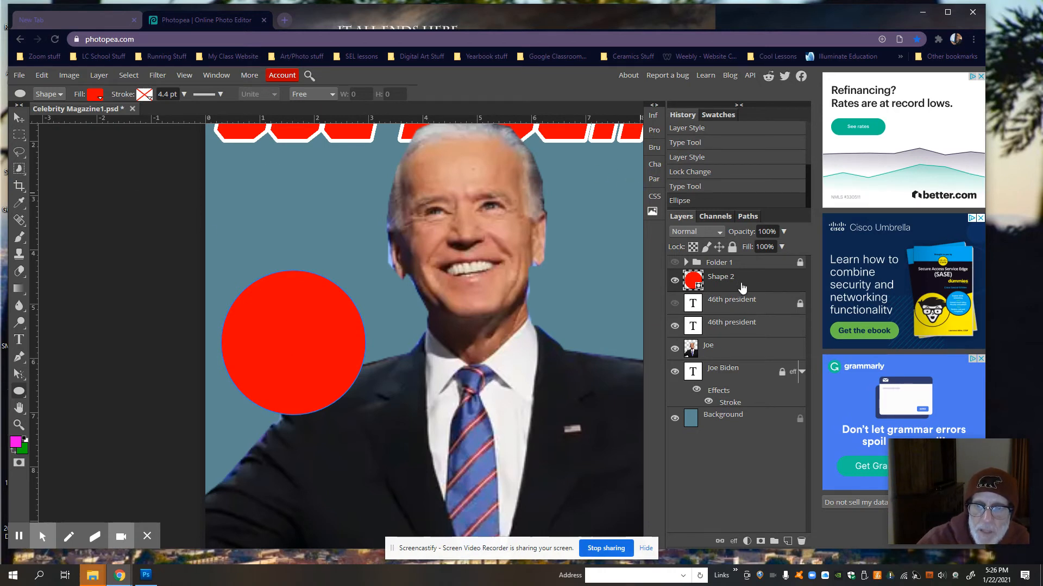
Step: Change the circle's fill colour to a muted yellow-green (c1ce83)
left_click(676, 302)
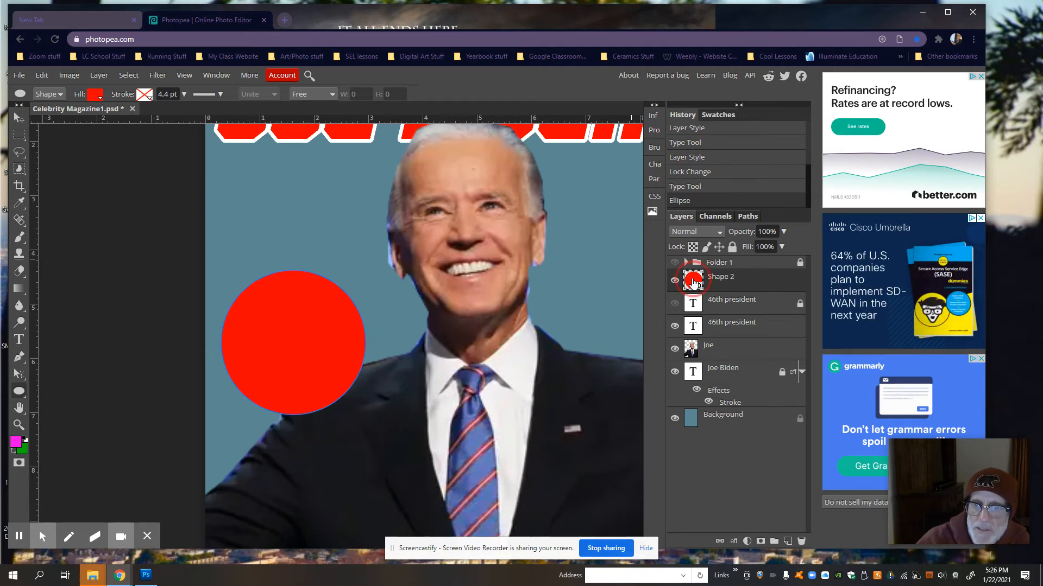
double_click(694, 283)
left_click_drag(275, 262, 572, 352)
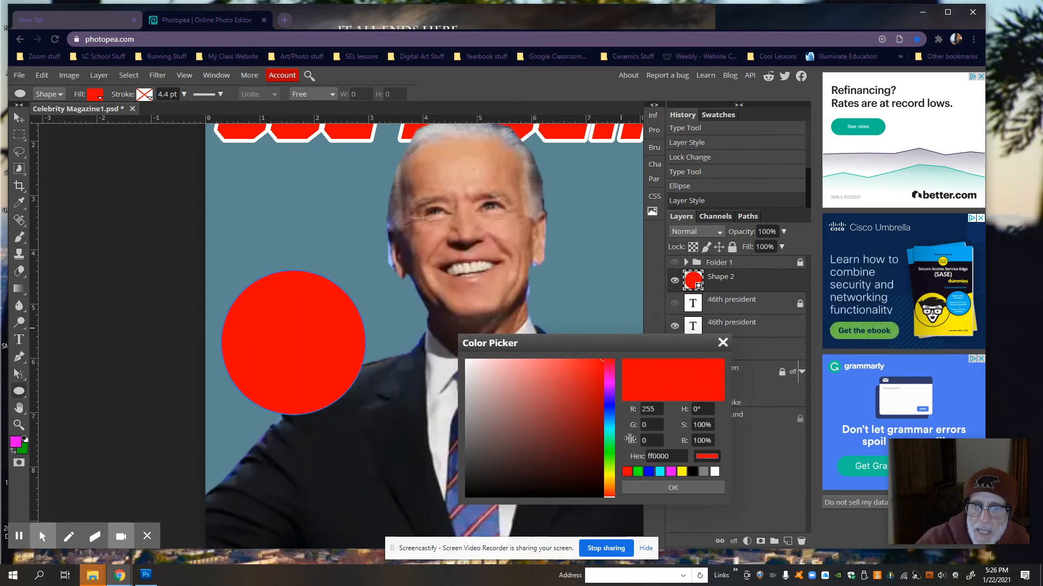
left_click(611, 466)
left_click_drag(495, 362, 514, 386)
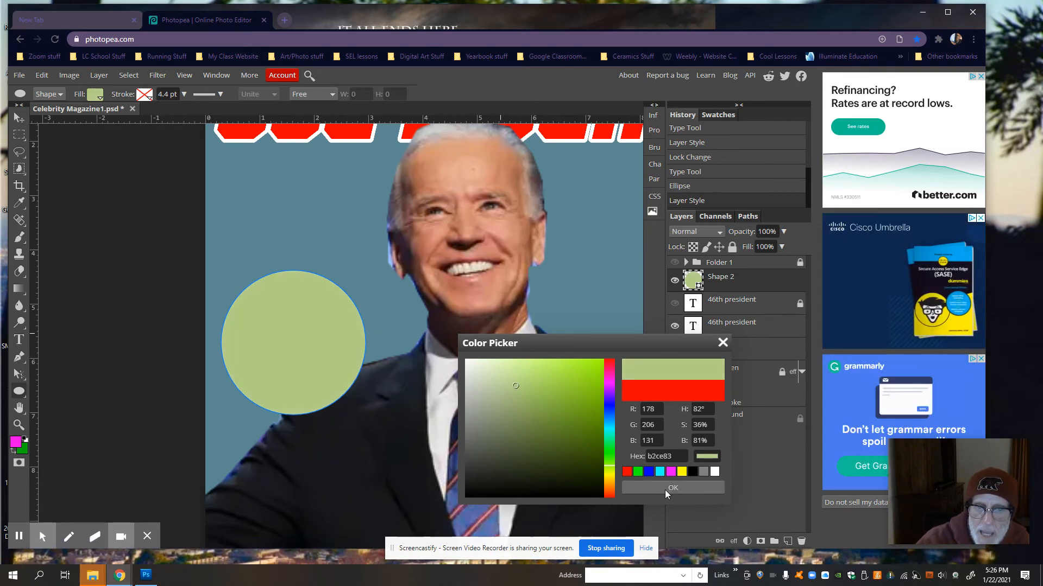
left_click(610, 470)
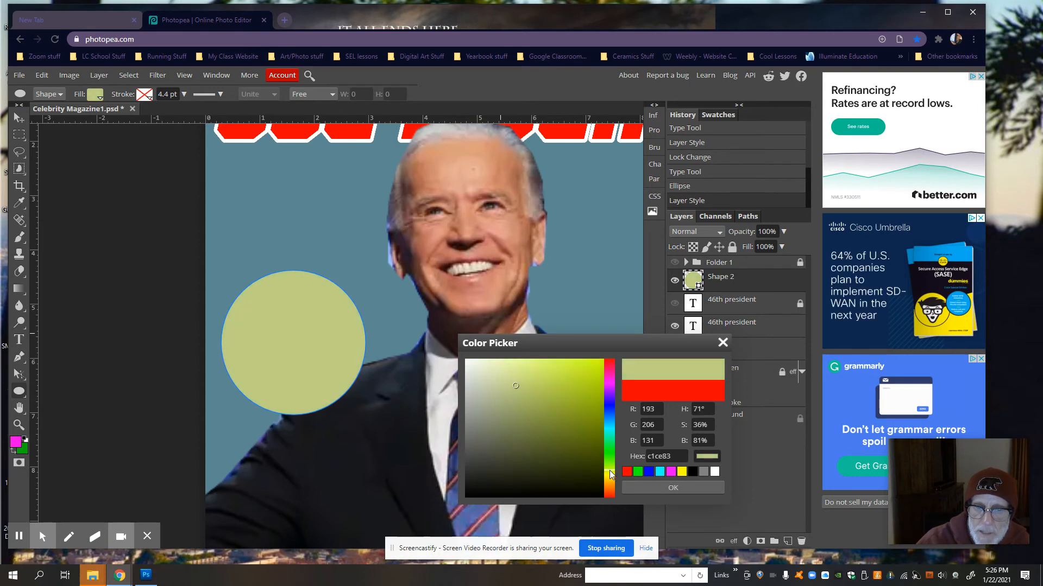
left_click(684, 488)
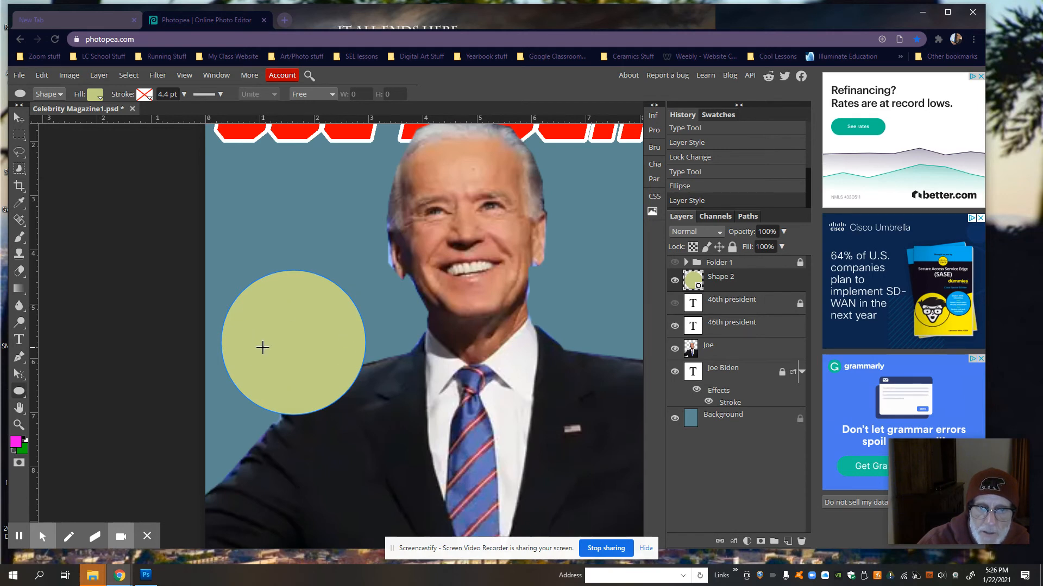
Step: Hide and lock the circle's layer and add a new empty layer above it
left_click(674, 280)
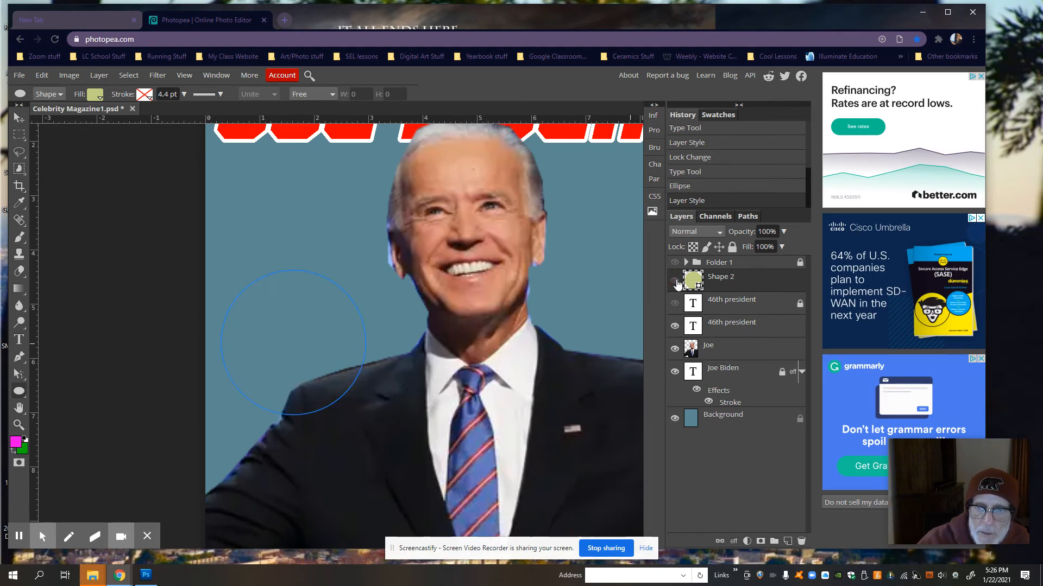
left_click(728, 248)
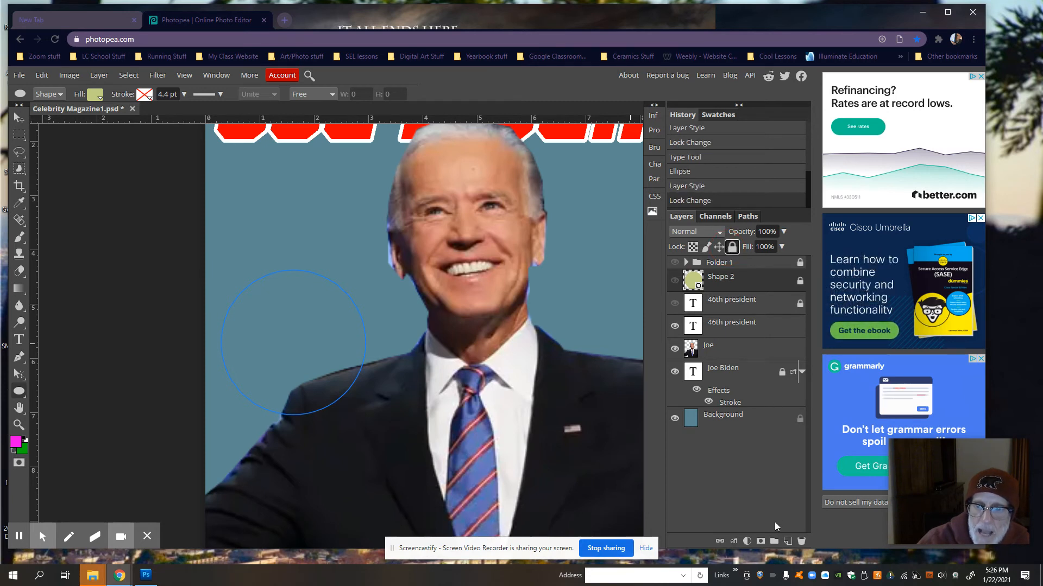
left_click(787, 540)
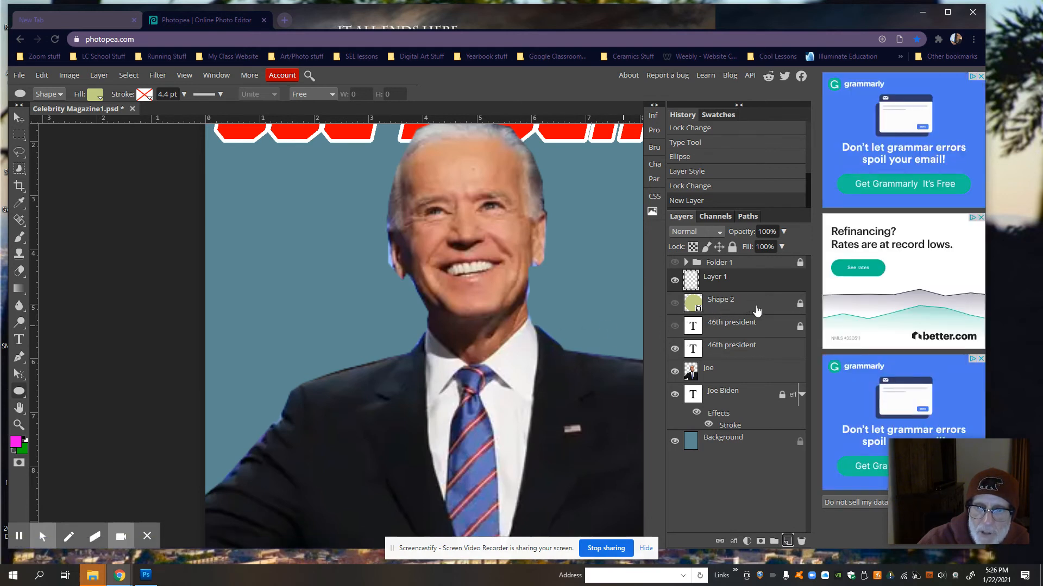
Step: Add the text "2021" in the blue area beside the face and enlarge it to 271 px
left_click(19, 340)
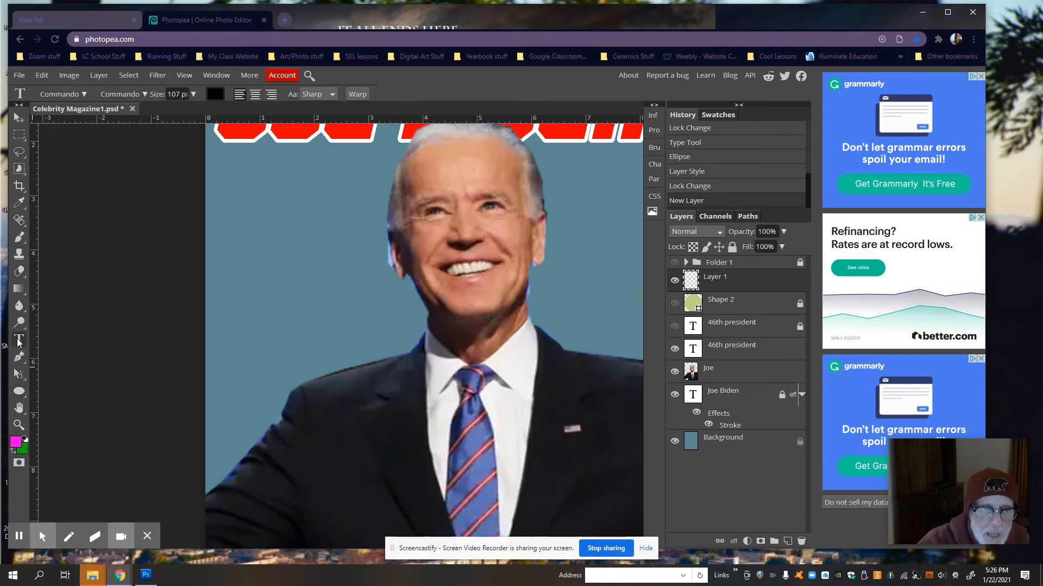
left_click(236, 266)
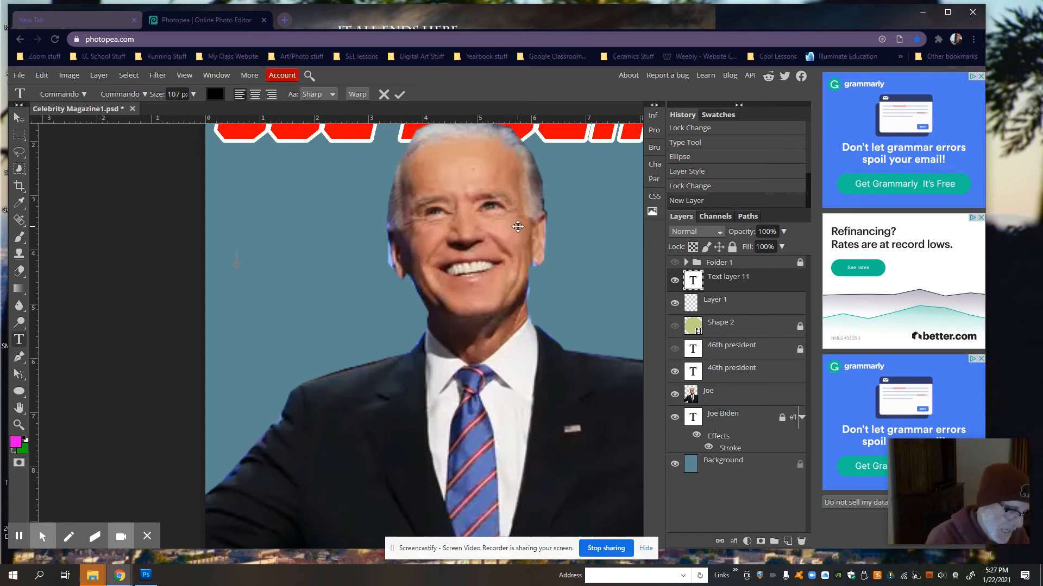
type("2021")
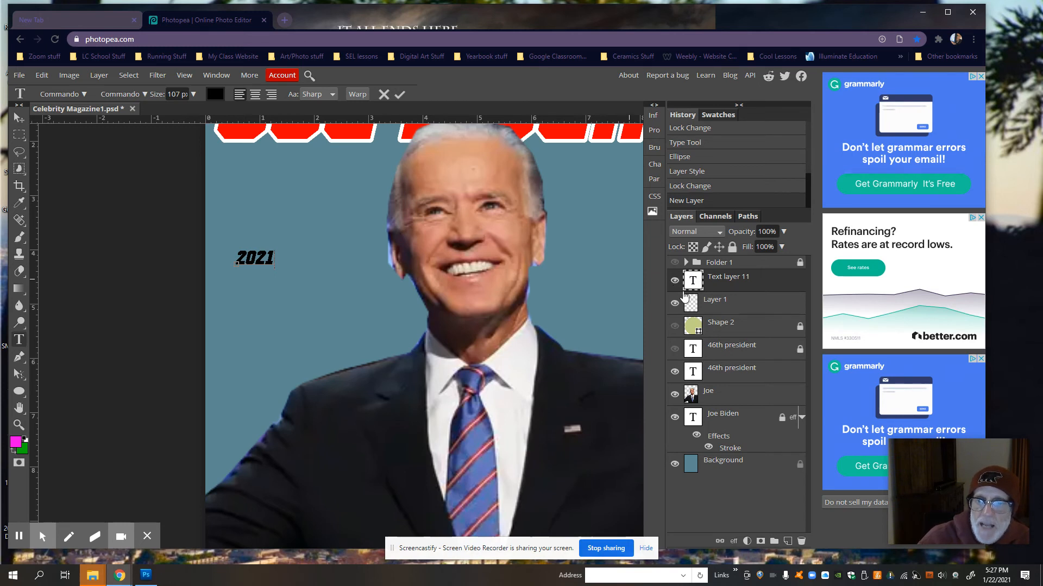
double_click(694, 283)
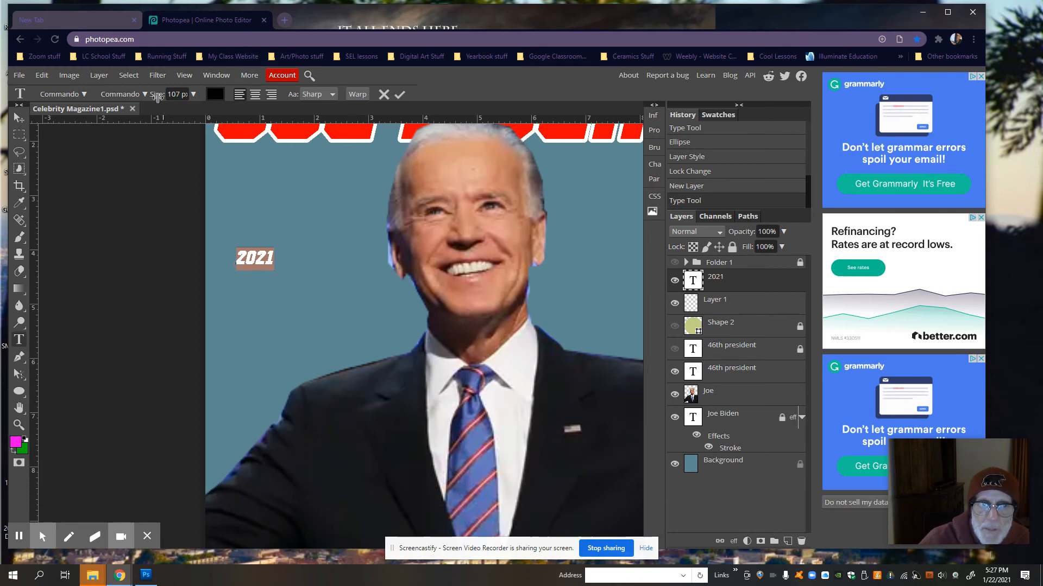
left_click_drag(157, 96, 229, 107)
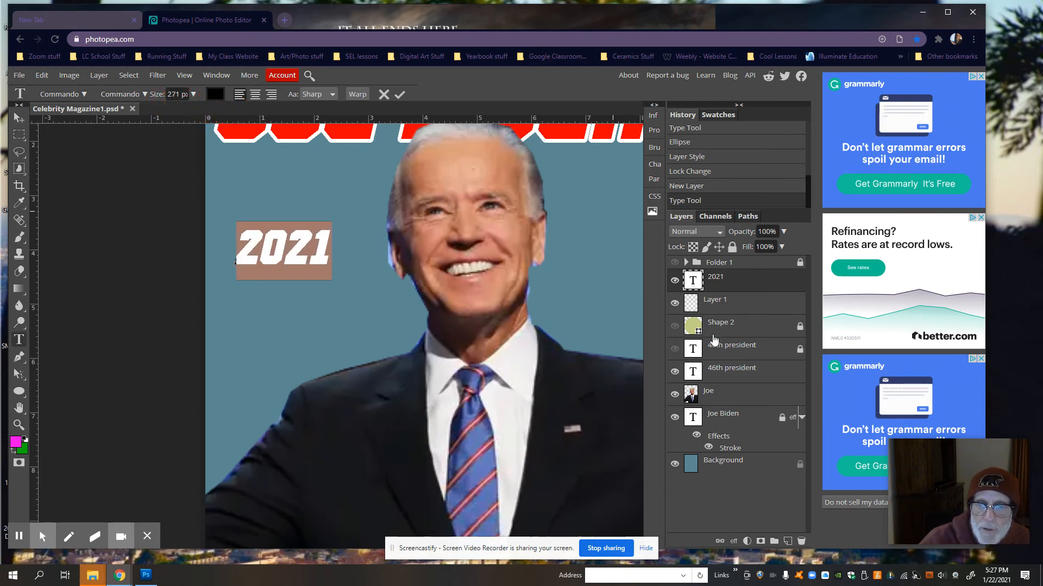
Step: Show the circle layer again and move the 2021 text onto the circle
left_click(674, 327)
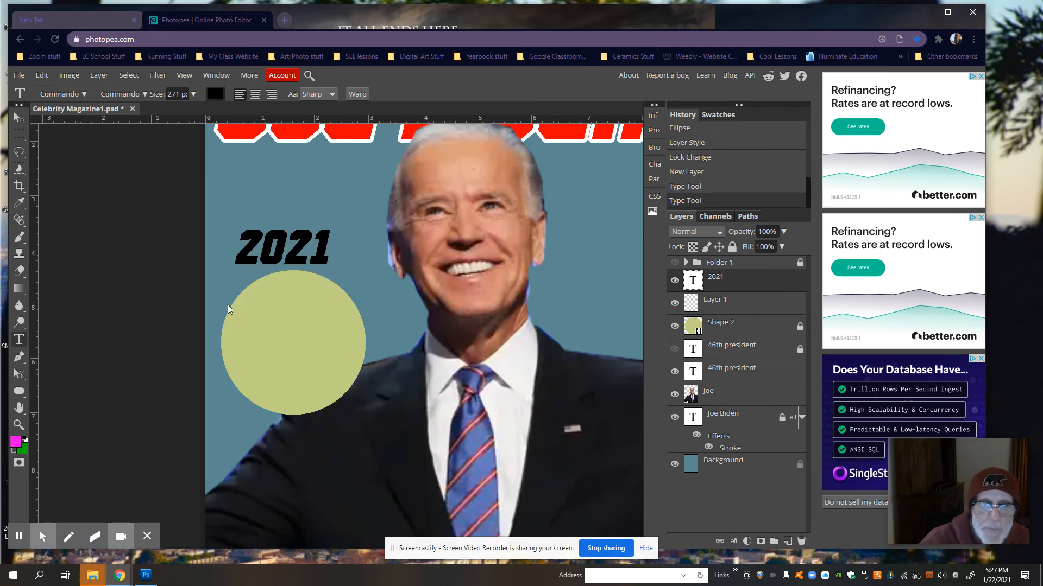
left_click(19, 117)
left_click_drag(283, 252, 291, 339)
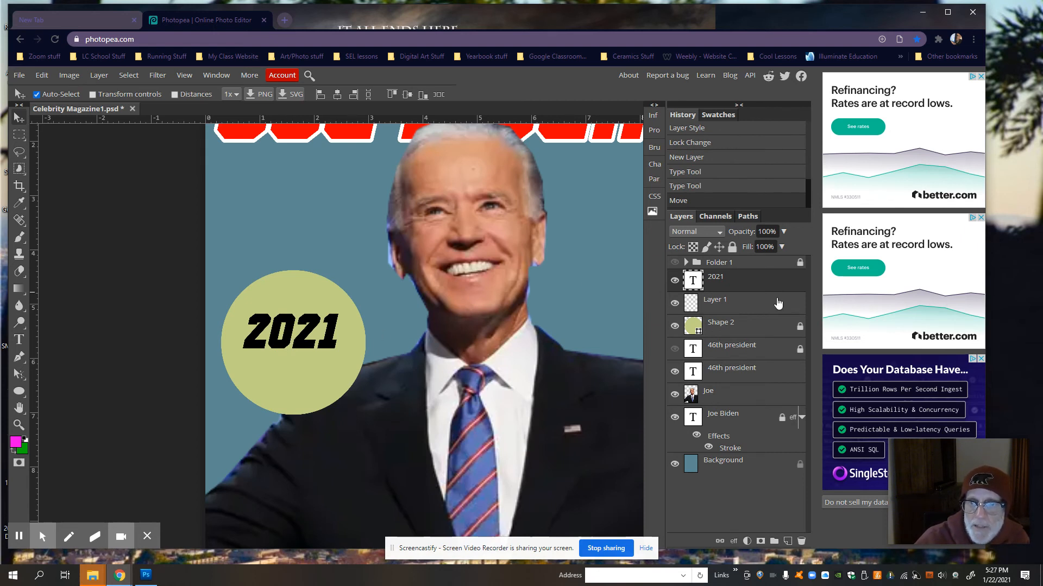
Step: Delete the empty Layer 1 between the 2021 text and the circle
left_click(734, 306)
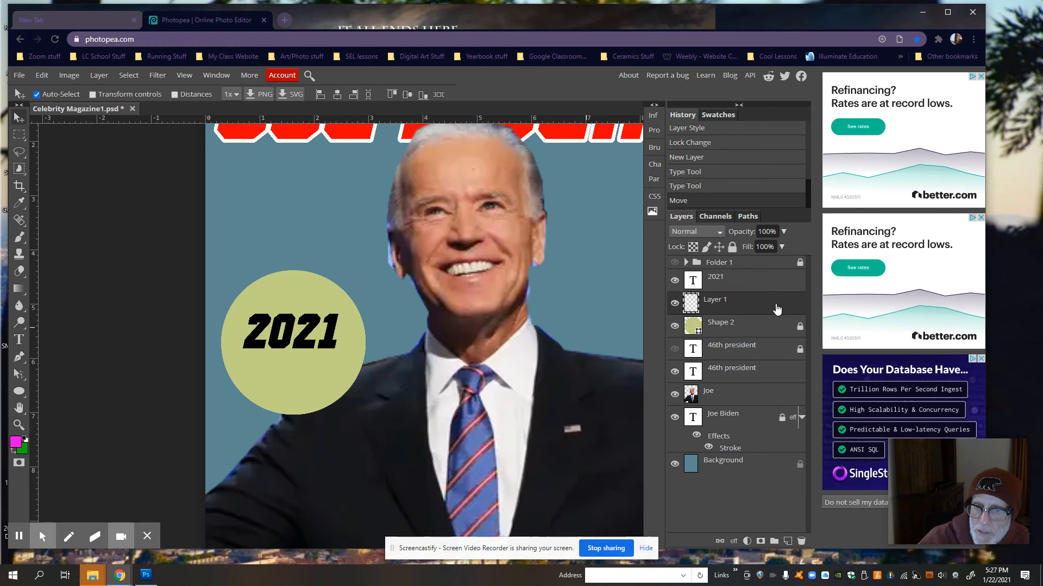
mouse_move(777, 308)
left_mouse_down()
mouse_move(805, 478)
mouse_move(802, 542)
mouse_move(779, 304)
left_mouse_up()
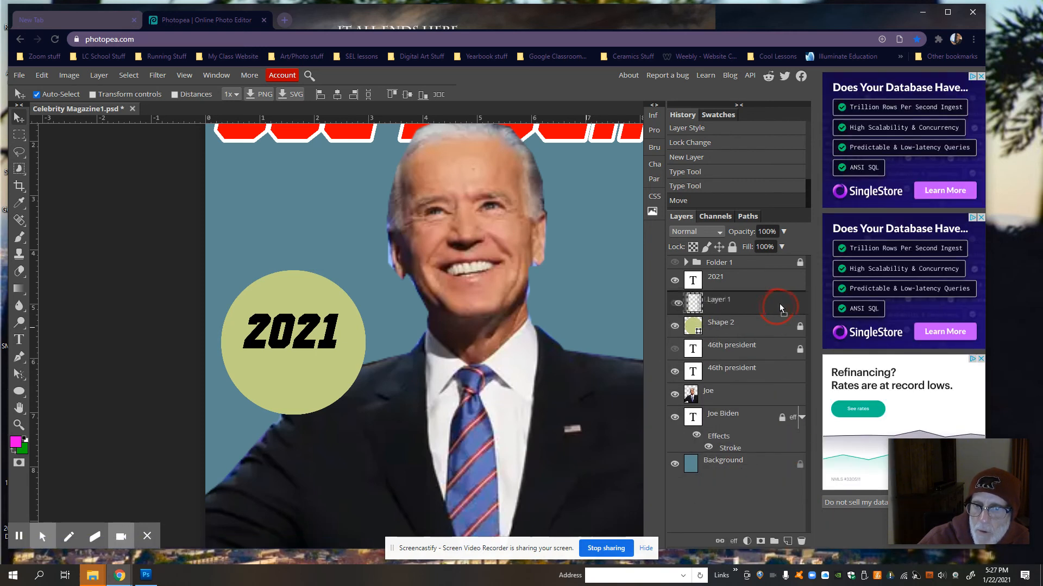
left_click(801, 541)
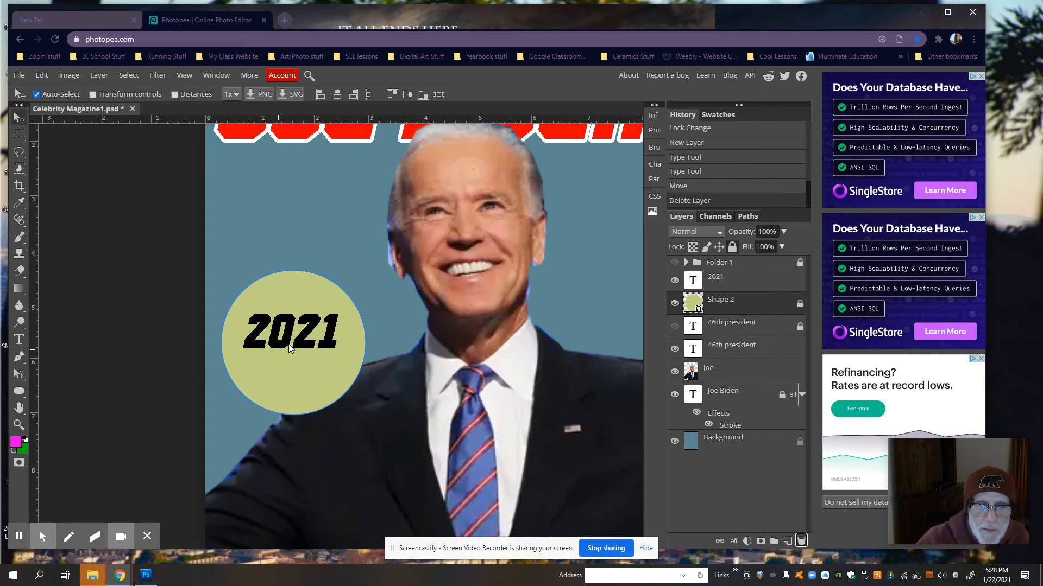
Step: Unlock the circle's layer and centre the 2021 text and the circle on each other horizontally and vertically
left_click(762, 278)
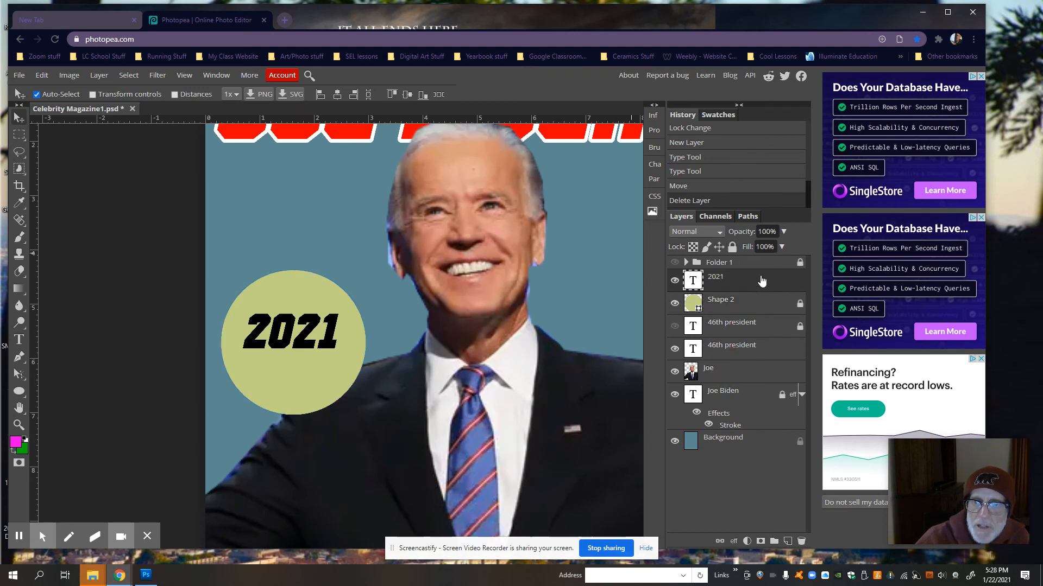
left_click(753, 308)
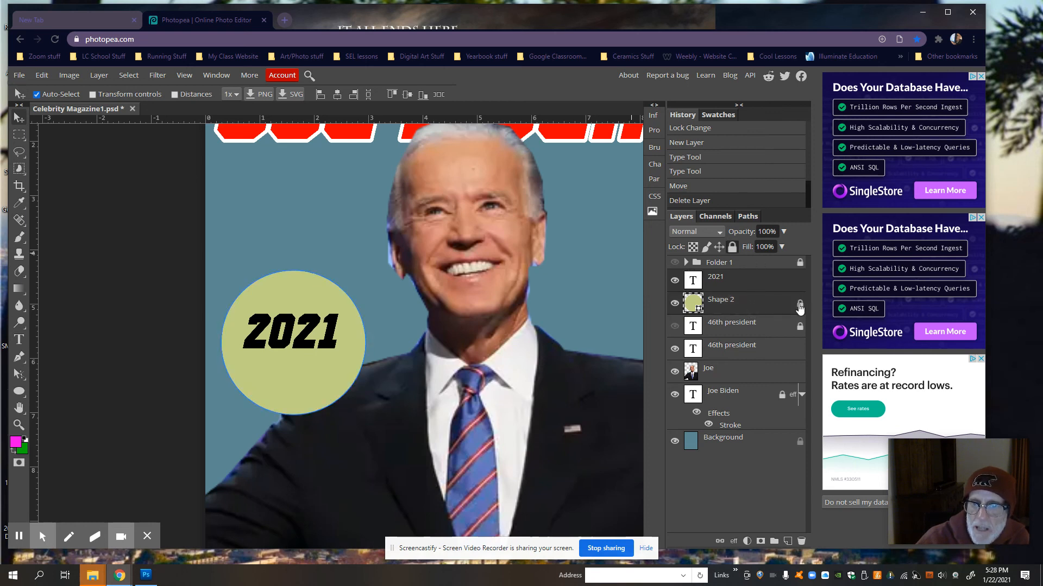
left_click(733, 247)
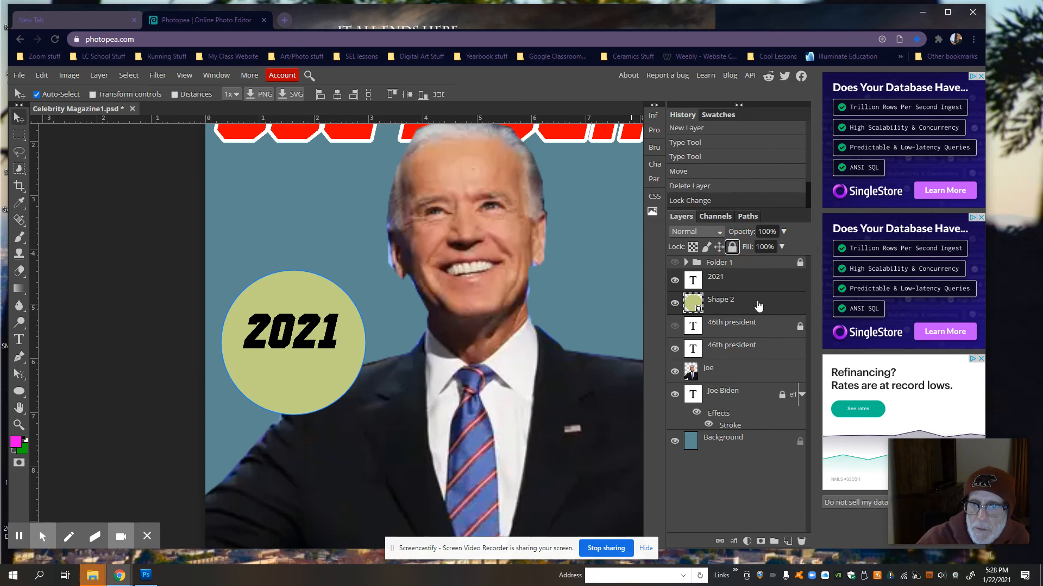
left_click(733, 248)
left_click(733, 248)
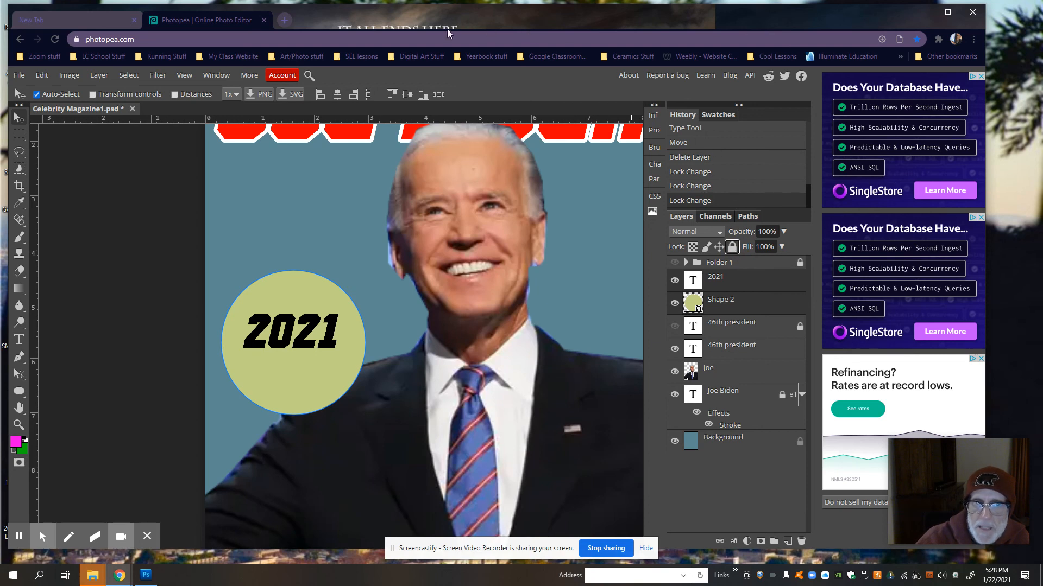
left_click(337, 95)
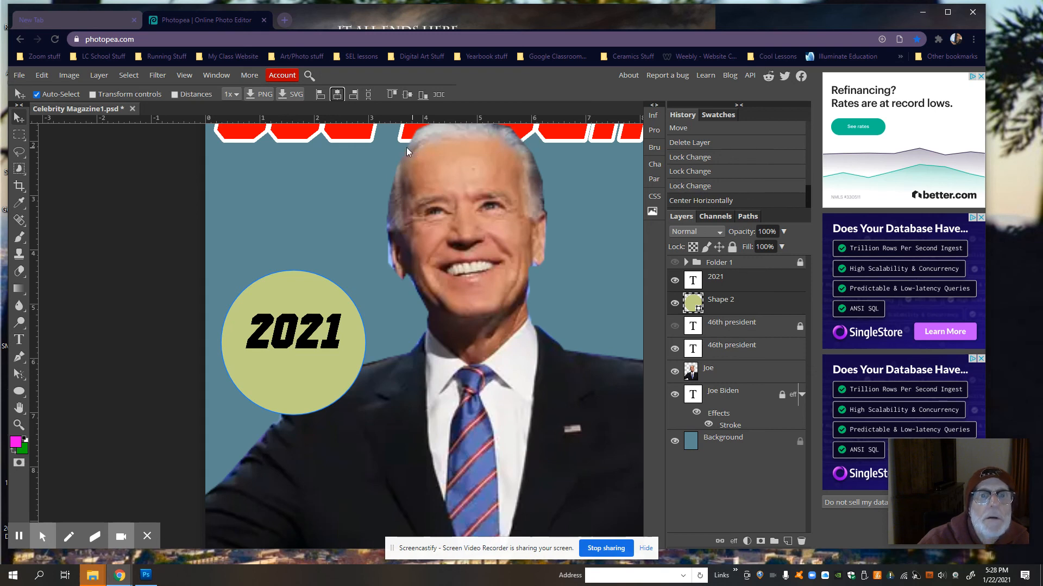
left_click(409, 95)
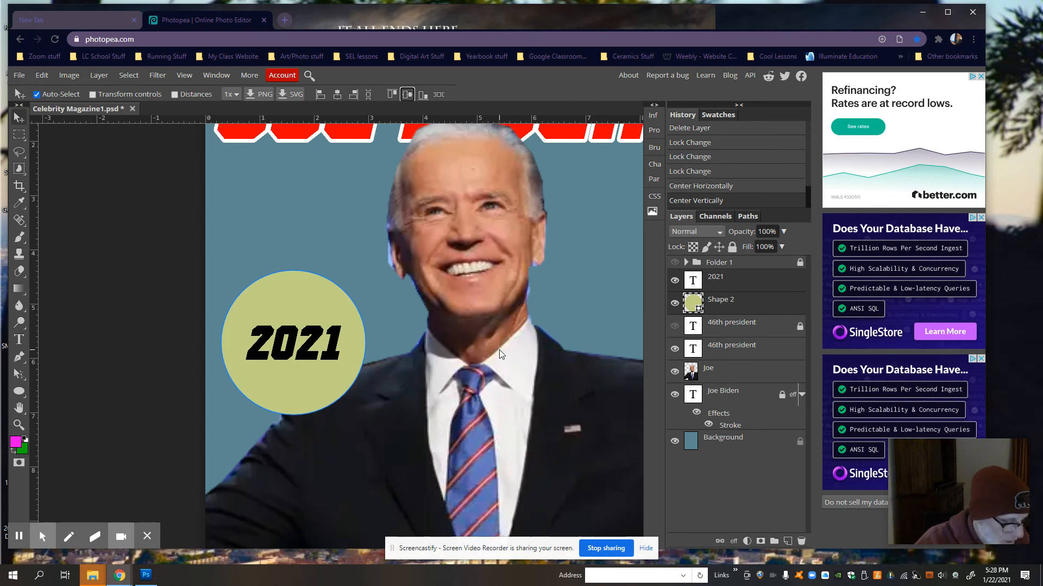
scroll(504, 354, "down", 1)
scroll(503, 359, "down", 1)
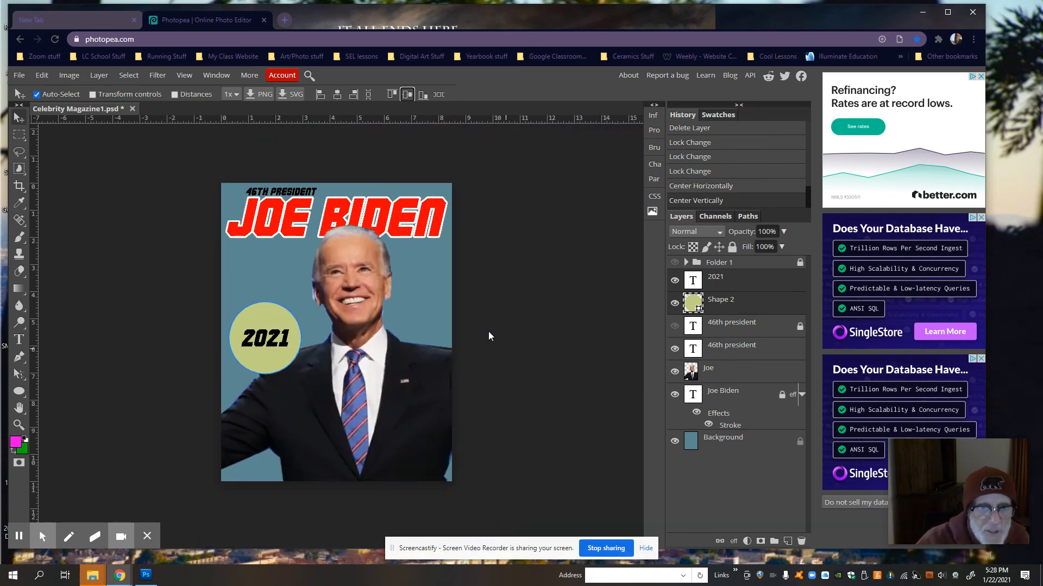